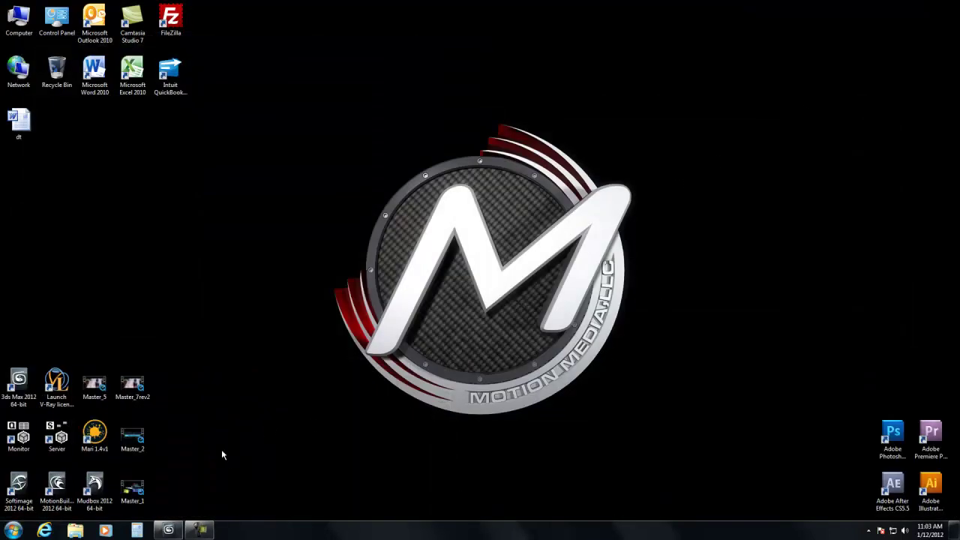
# Step: Restore 3ds Max and its housefly render windows from the taskbar
pyautogui.click(168, 530)
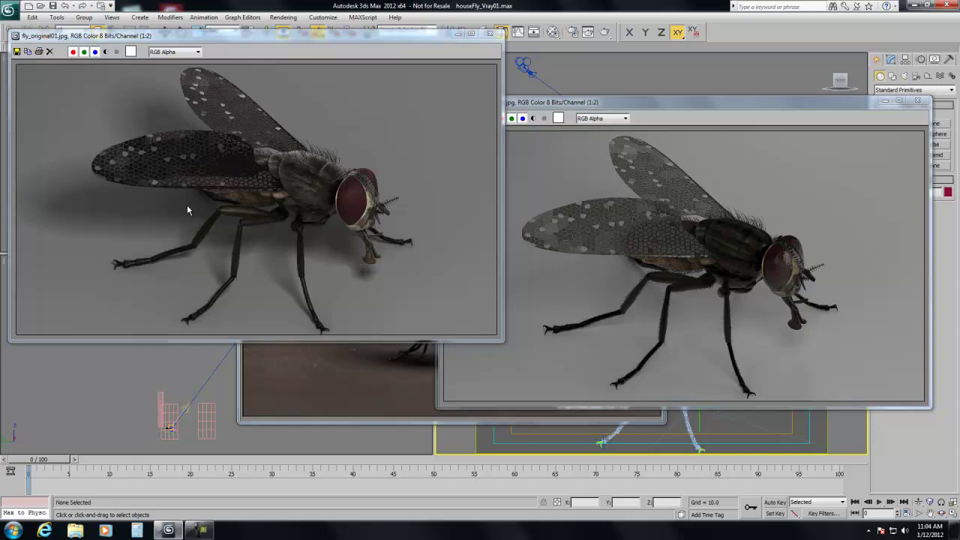
# Step: Compare the original, V-Ray and close-up fly renders, then close the close-up and V-Ray images
pyautogui.click(649, 105)
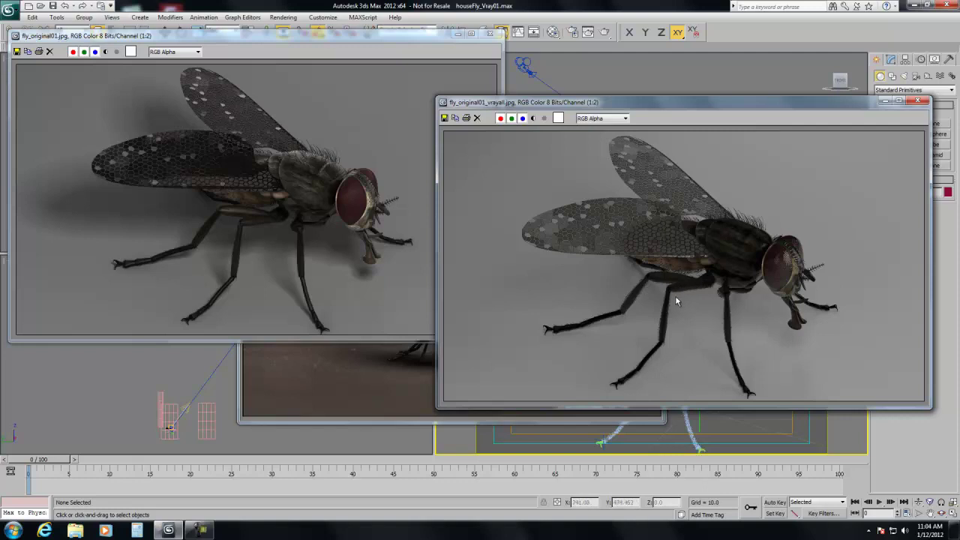
pyautogui.click(257, 36)
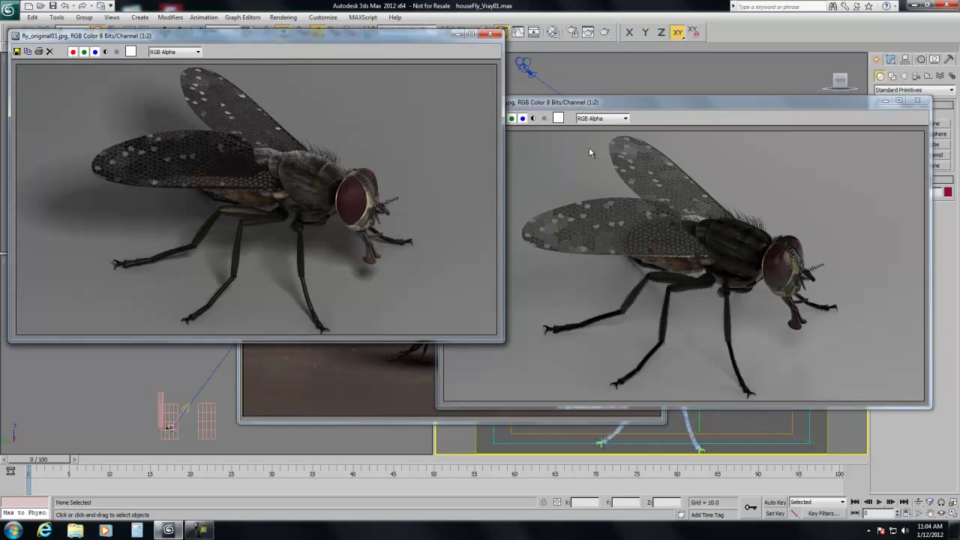
pyautogui.click(625, 110)
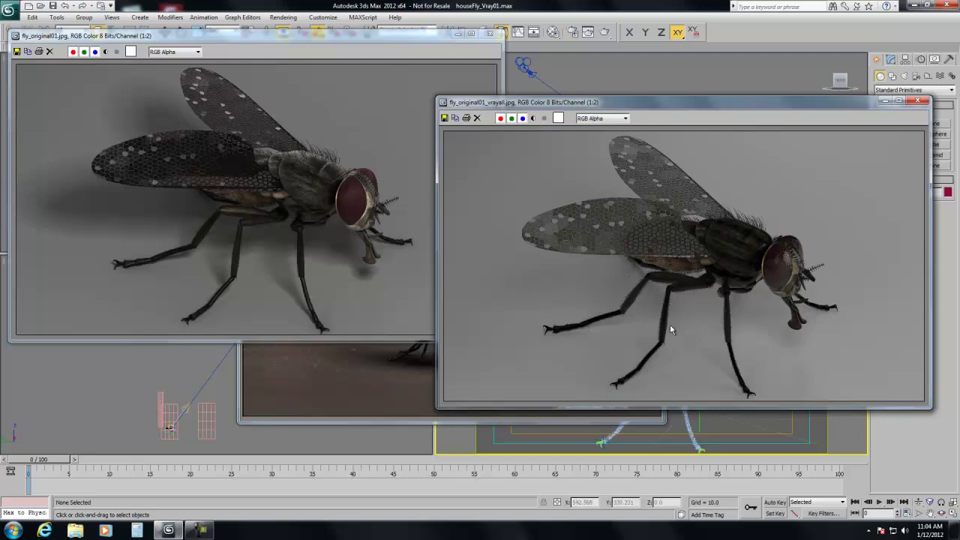
pyautogui.click(395, 388)
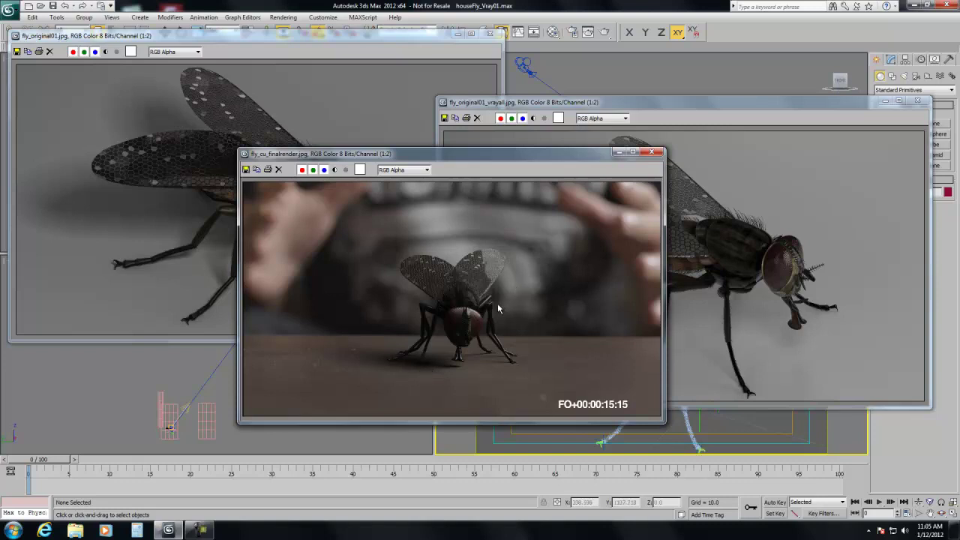
pyautogui.click(652, 153)
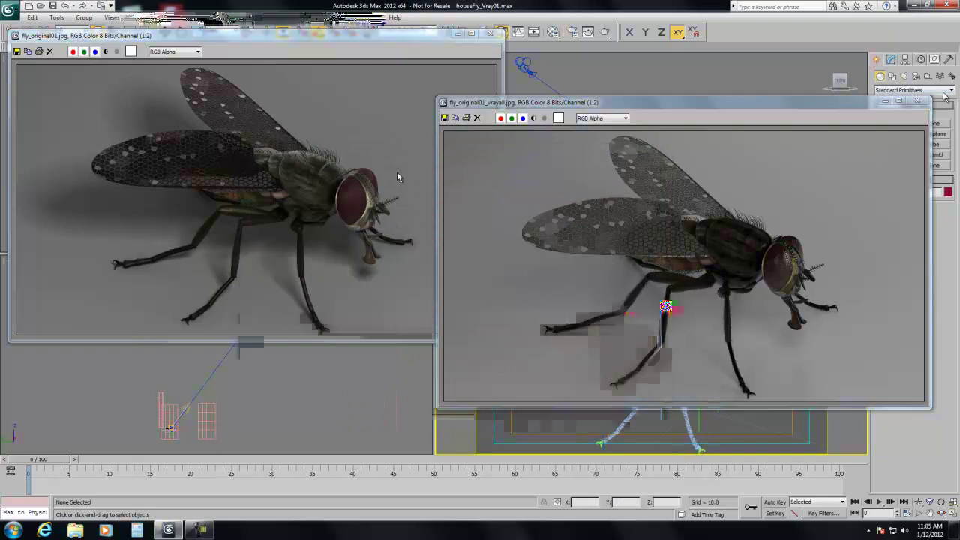
pyautogui.click(917, 101)
# Step: Close the original render and inspect Camera01, Spot01 and Plane02 from the Top view
pyautogui.click(490, 33)
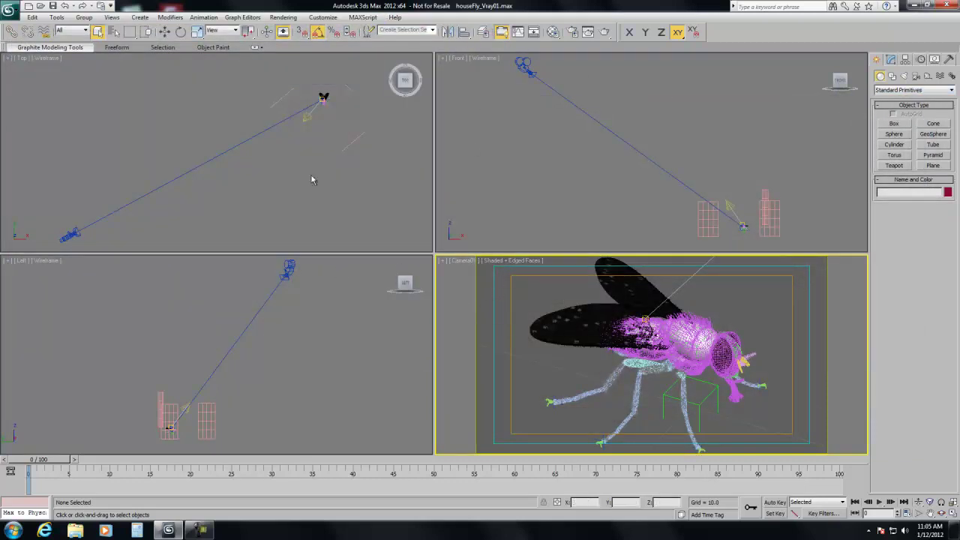
pyautogui.click(65, 237)
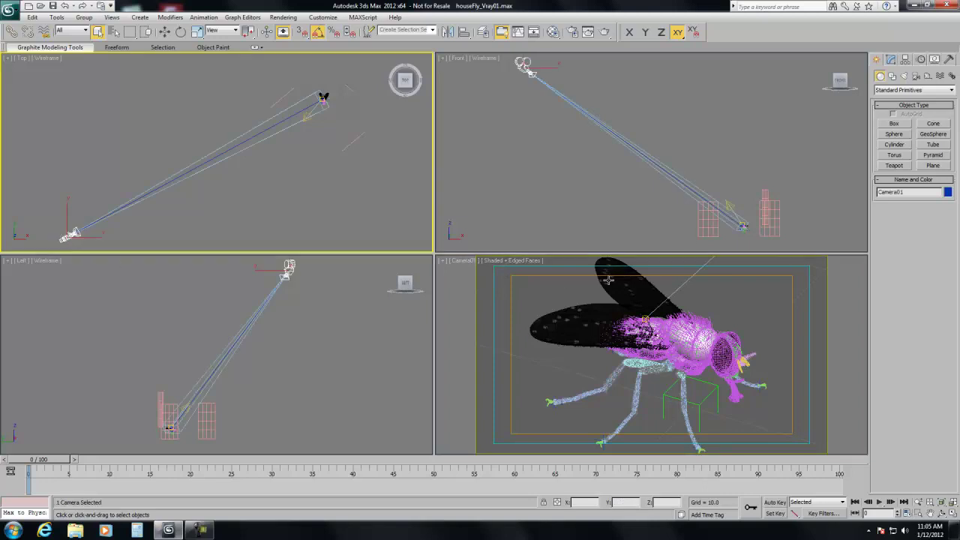
pyautogui.click(890, 60)
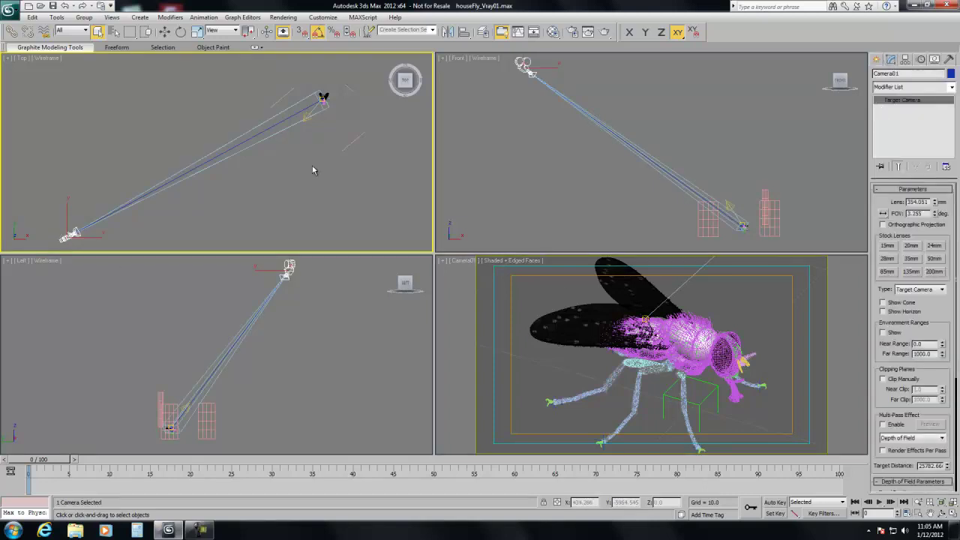
pyautogui.click(306, 114)
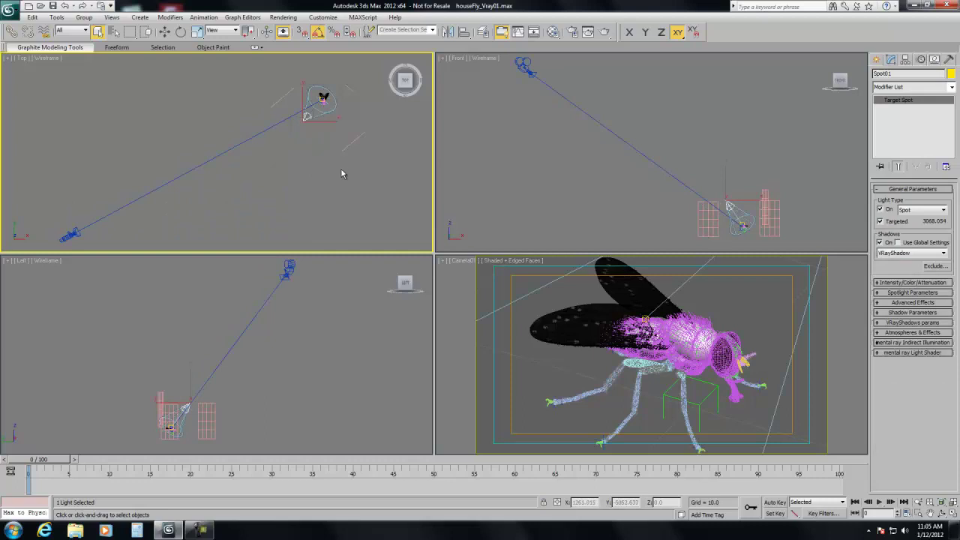
pyautogui.click(357, 151)
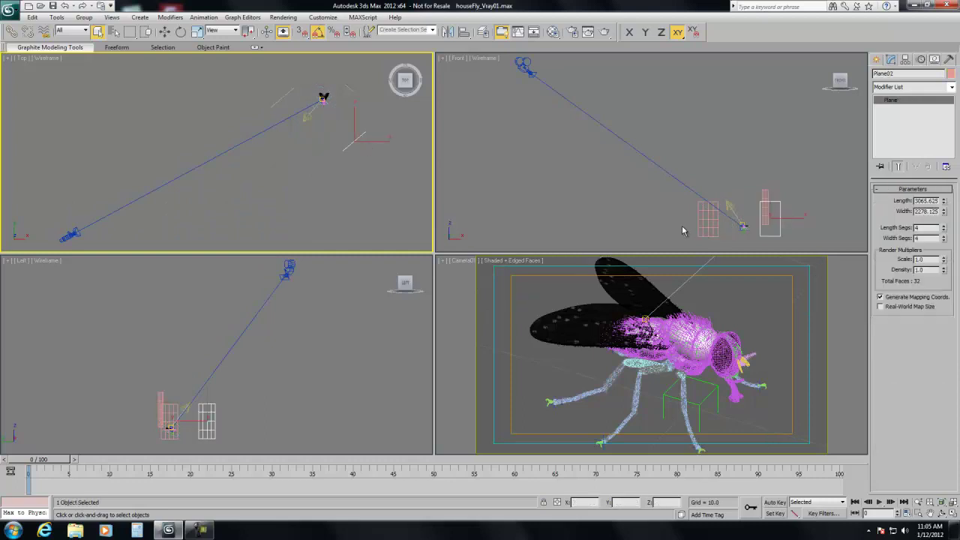
pyautogui.rightClick(550, 288)
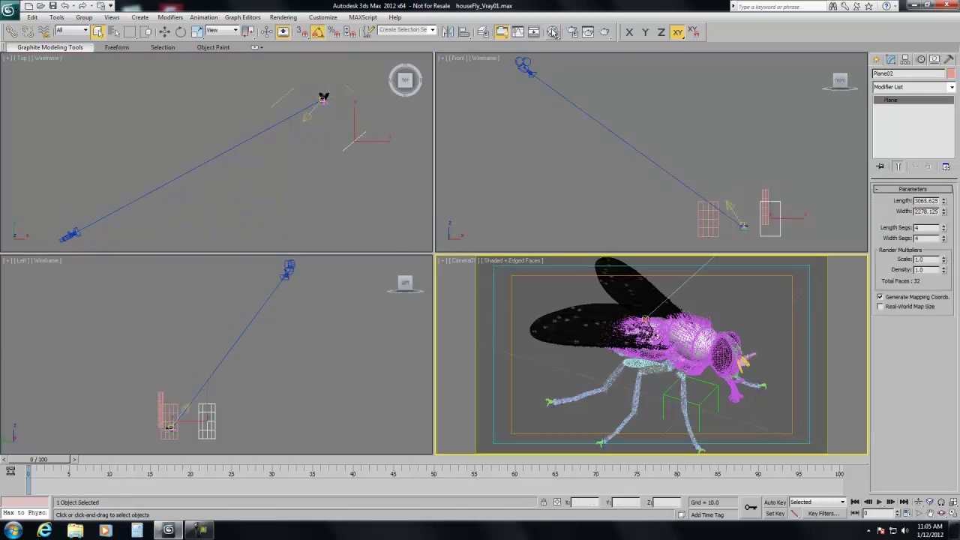
# Step: Browse the scene materials in the Material Editor's Material/Map Browser, then close the browser
pyautogui.click(533, 32)
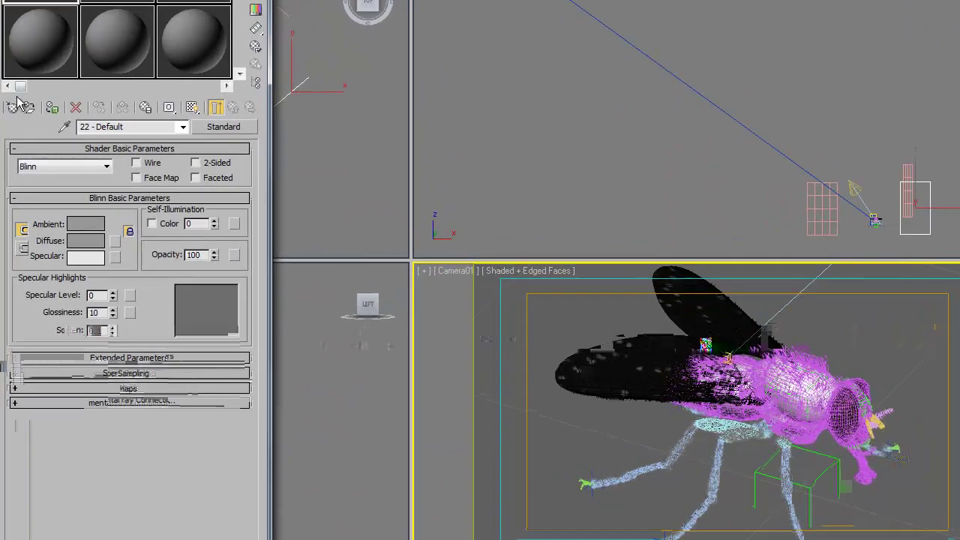
pyautogui.click(179, 127)
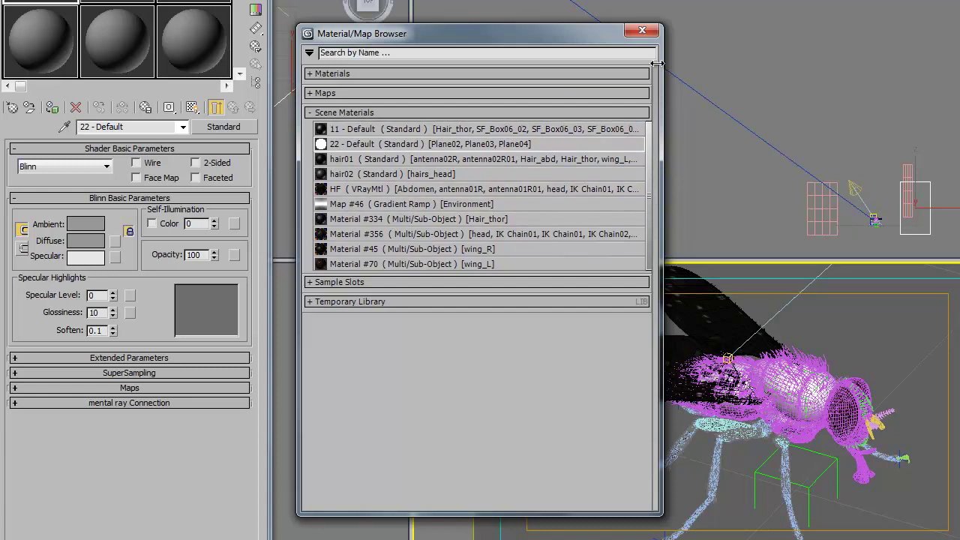
pyautogui.click(642, 31)
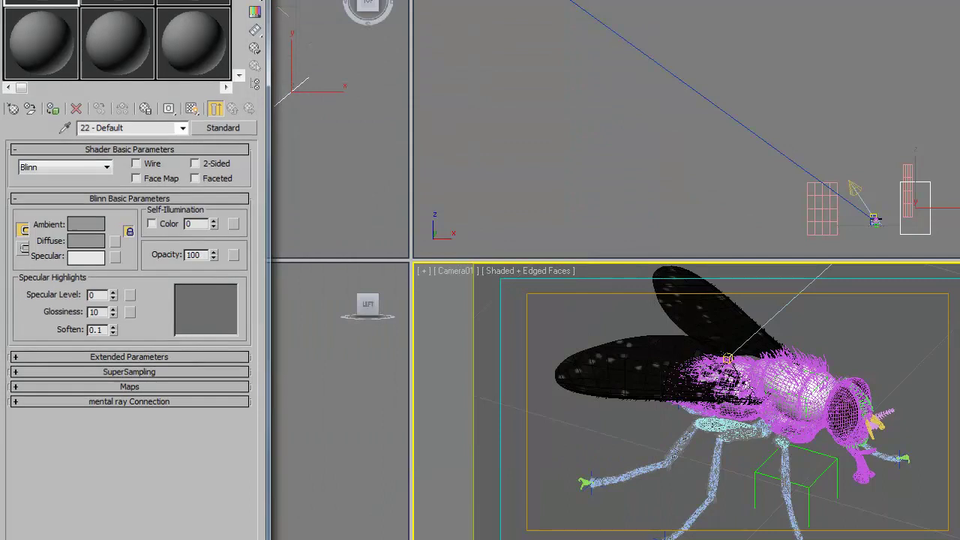
# Step: Close the Material Editor and check the Gamma/LUT preferences without changing them
pyautogui.press('m')
pyautogui.click(176, 0)
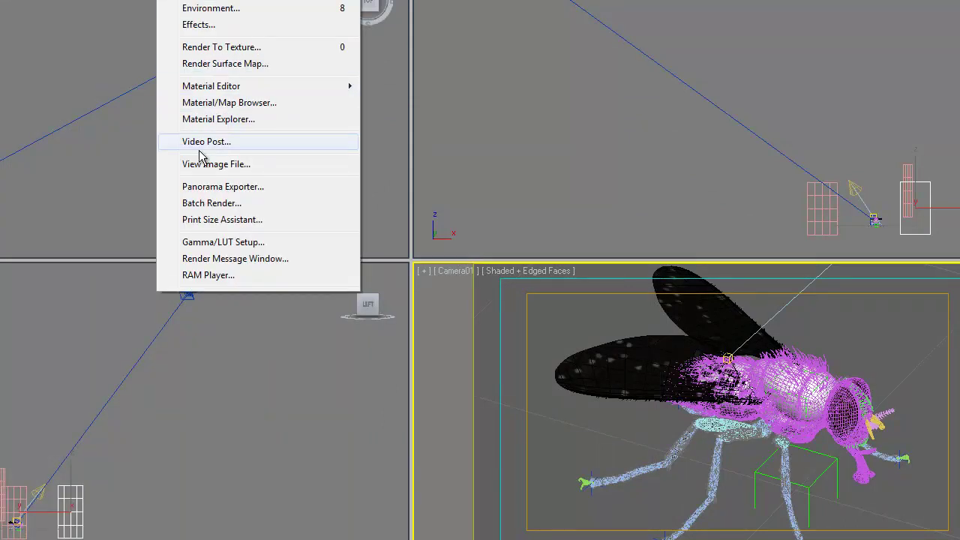
pyautogui.click(202, 242)
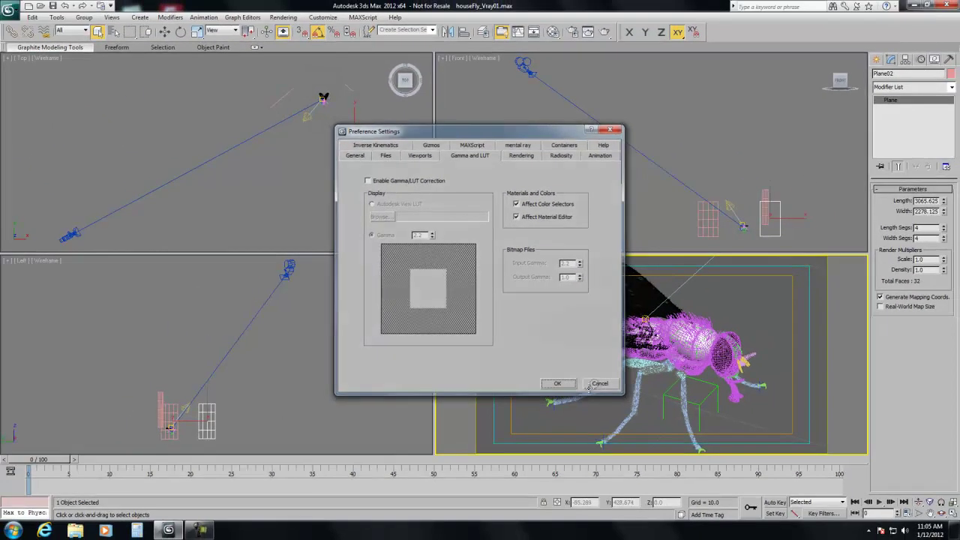
pyautogui.click(596, 384)
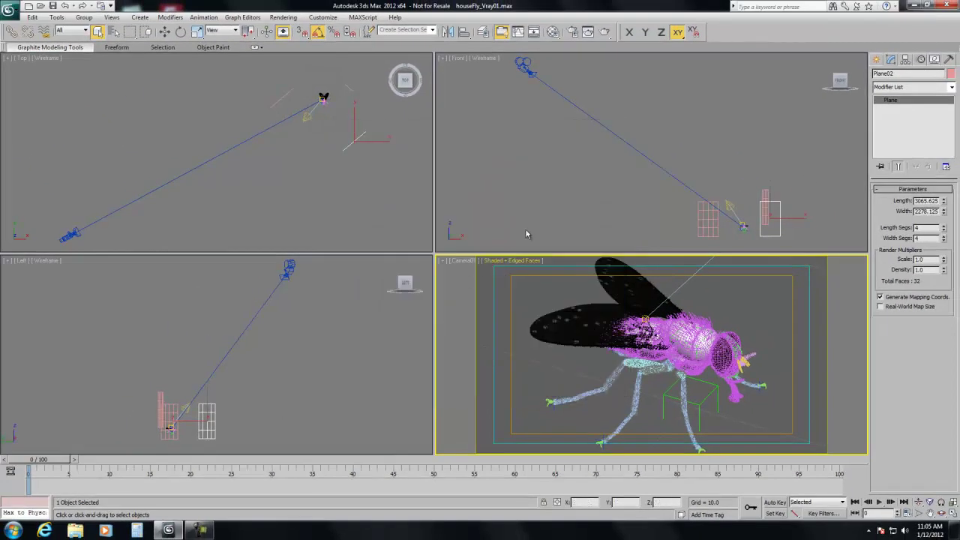
# Step: Review Render Setup's V-Ray sampler, camera, color mapping and environment rollouts
pyautogui.click(571, 34)
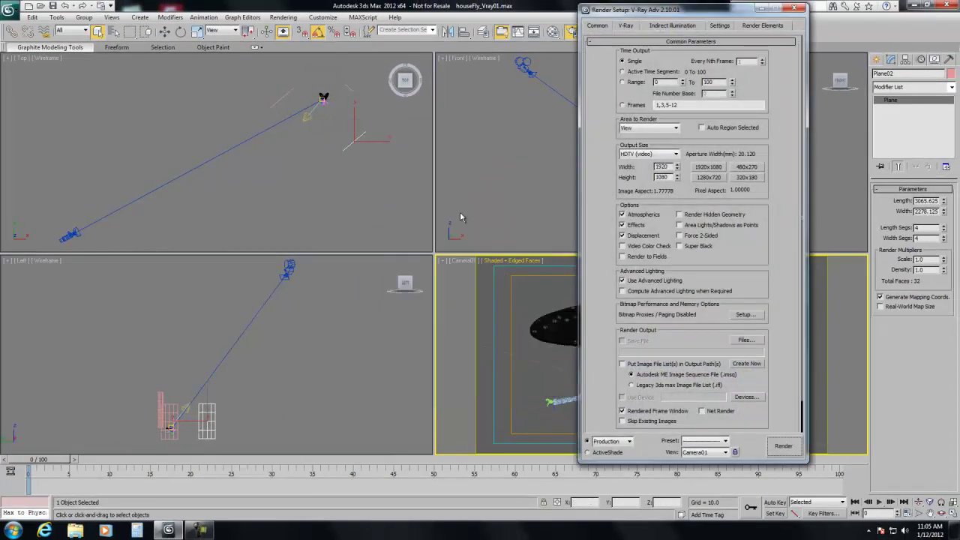
pyautogui.moveTo(632, 13); pyautogui.dragTo(533, 13)
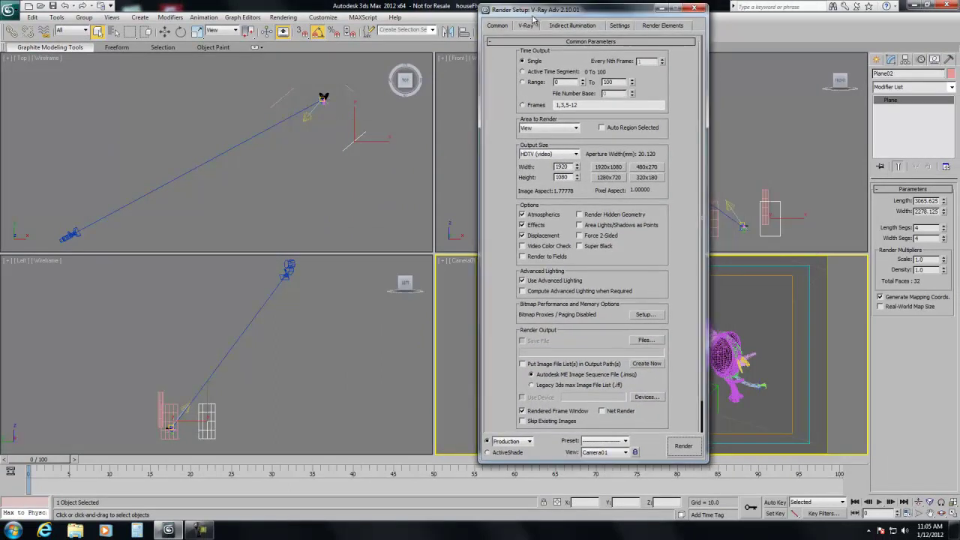
pyautogui.click(526, 25)
pyautogui.click(540, 168)
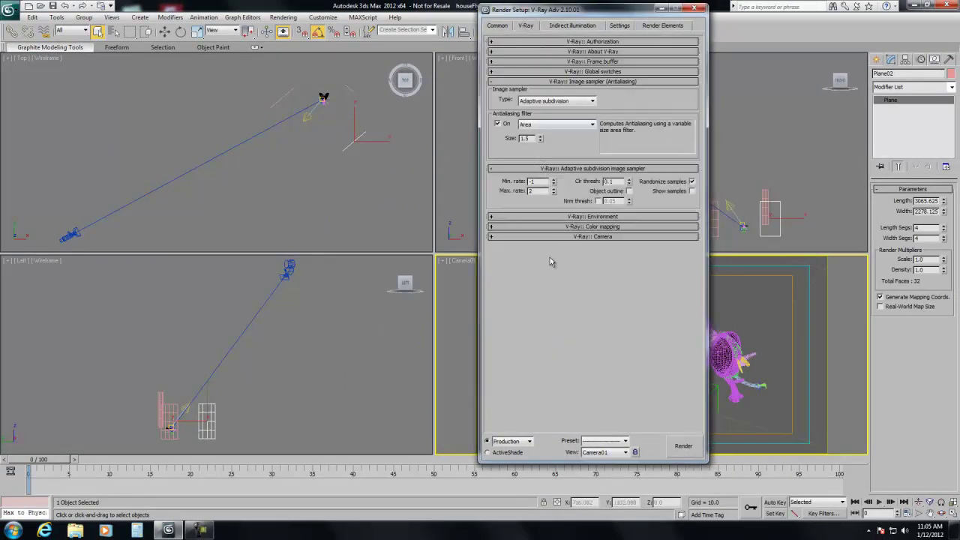
pyautogui.click(548, 237)
pyautogui.click(542, 227)
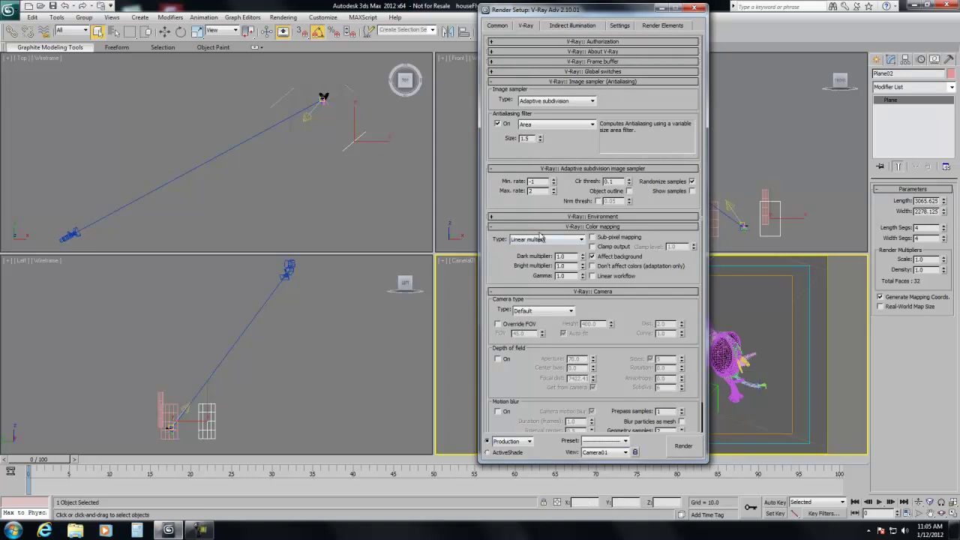
pyautogui.click(541, 217)
pyautogui.click(542, 217)
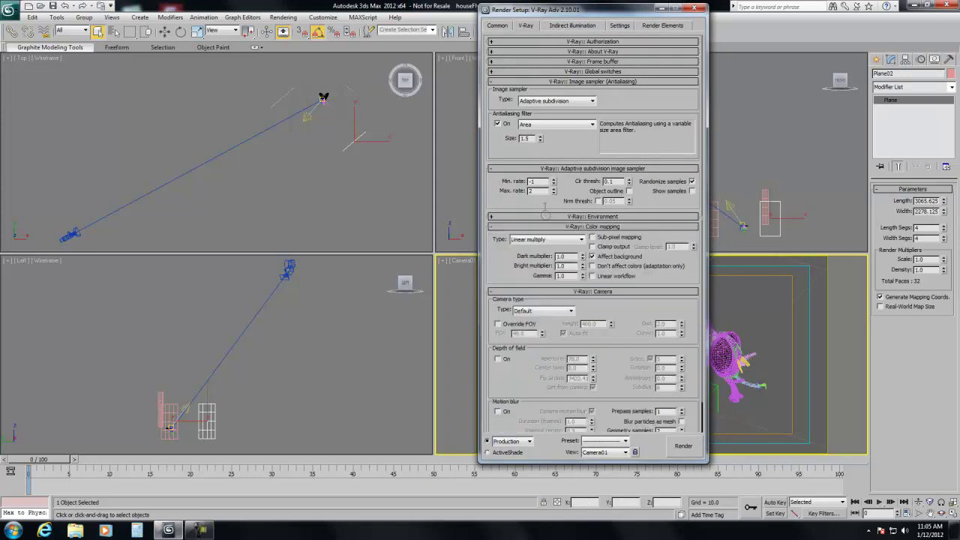
# Step: Bring up the render Preset list at the bottom of the Common tab
pyautogui.click(562, 24)
pyautogui.click(498, 27)
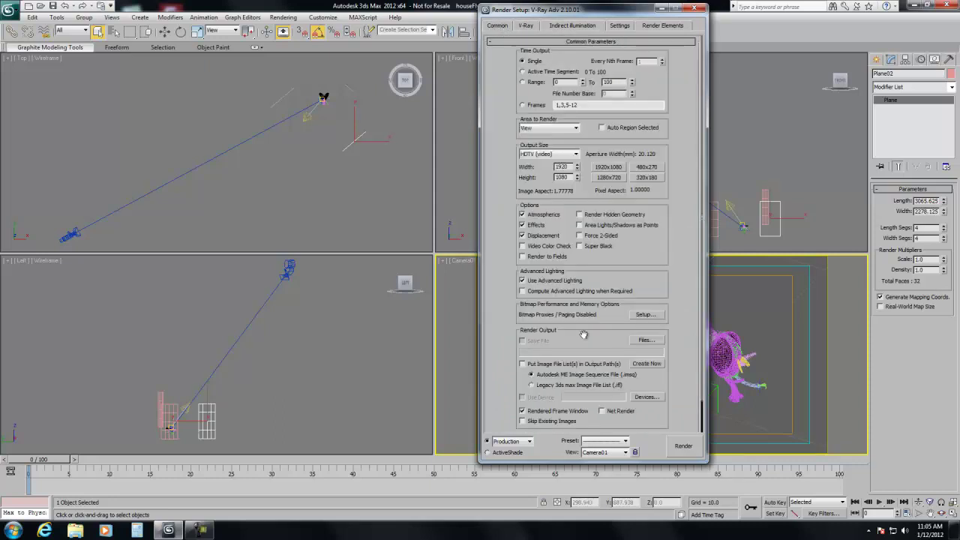
pyautogui.scroll(-2, 645, 417)
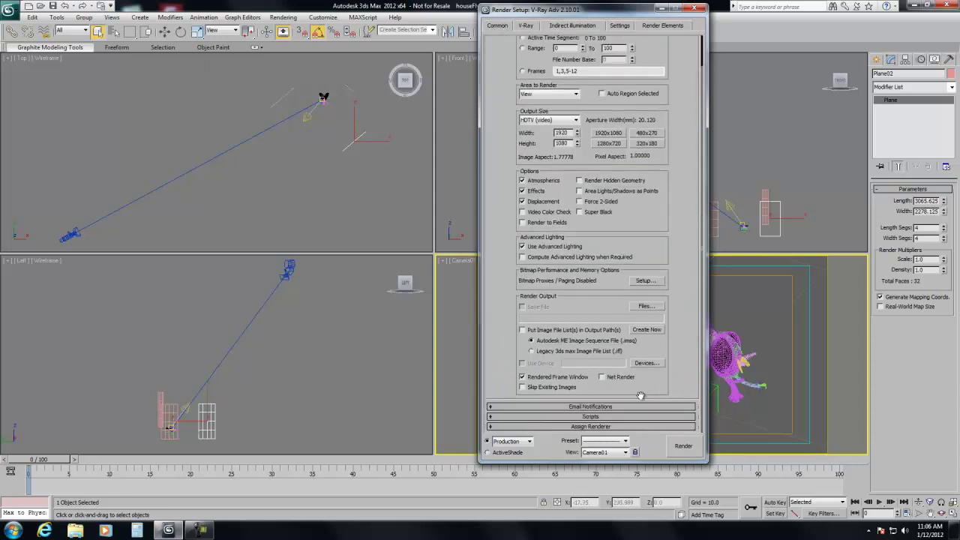
pyautogui.click(625, 442)
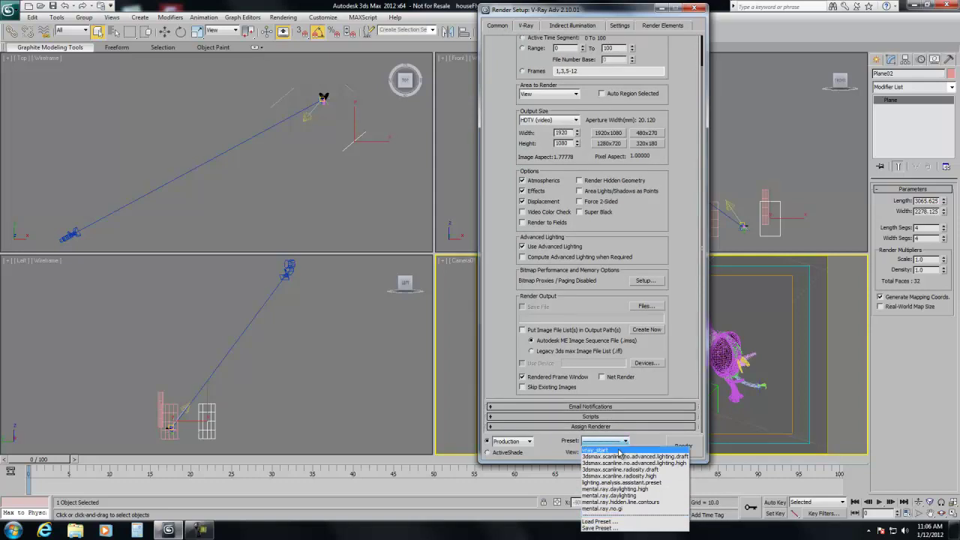
# Step: Load the vray_start preset with all categories and review its V-Ray and irradiance map settings
pyautogui.click(600, 451)
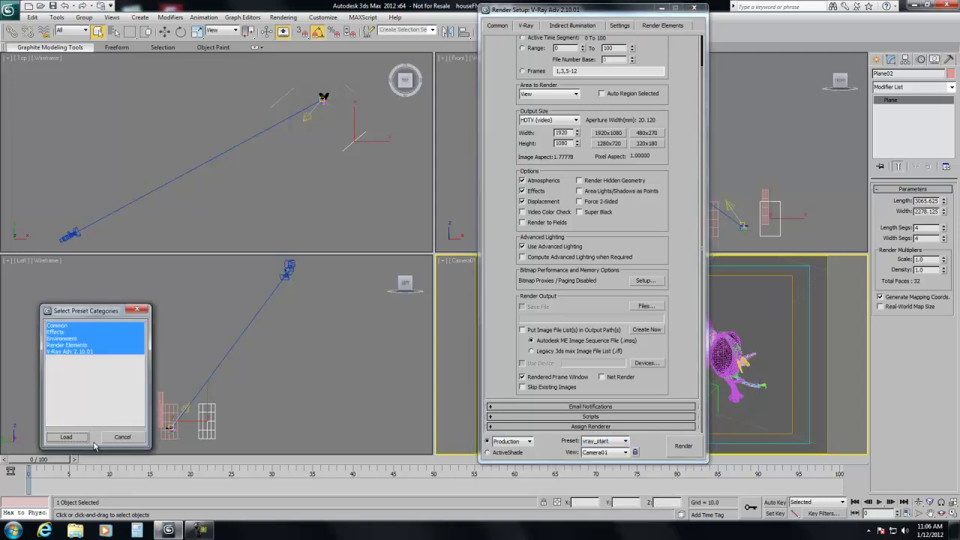
pyautogui.click(80, 439)
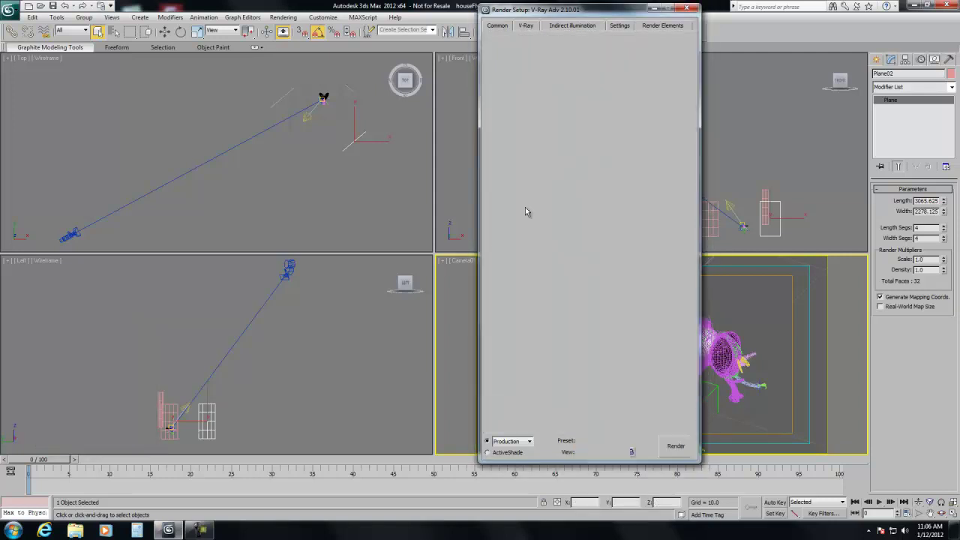
pyautogui.click(527, 29)
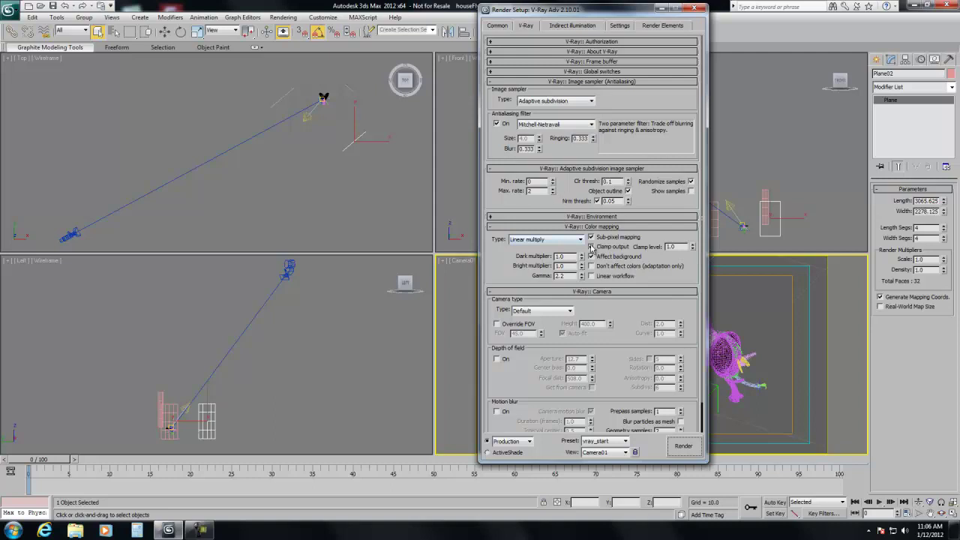
pyautogui.click(549, 27)
pyautogui.click(589, 158)
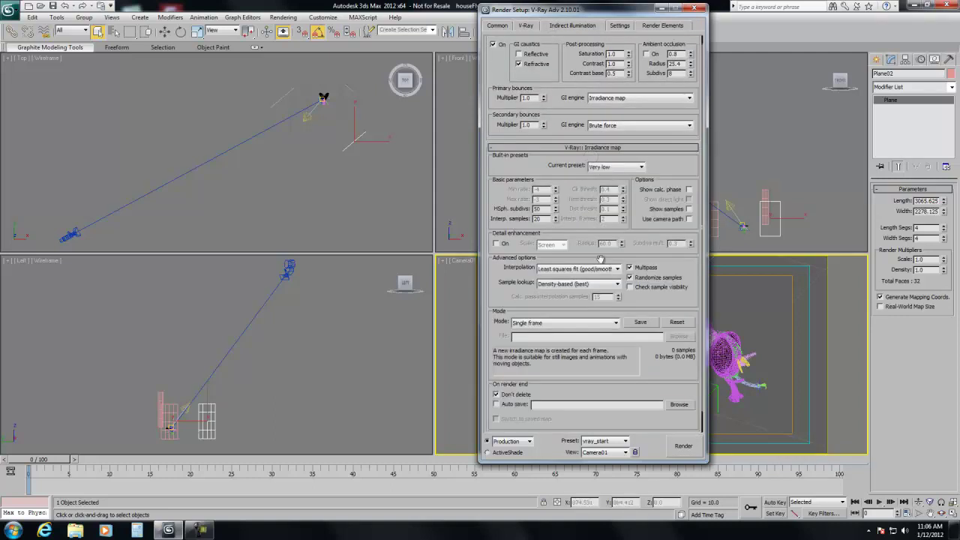
pyautogui.click(529, 27)
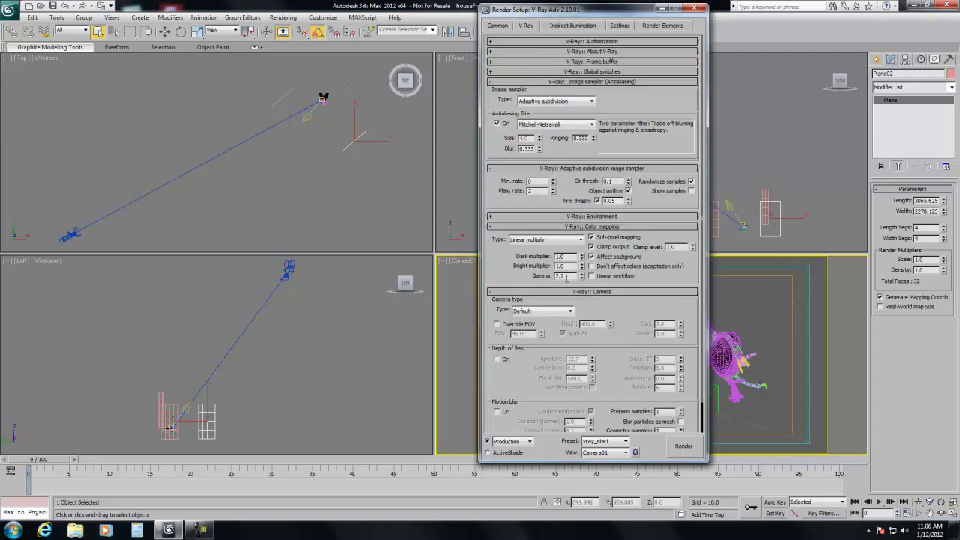
# Step: Enable Gamma/LUT Correction with display and input gamma 2.2 via Rendering > Gamma/LUT Setup
pyautogui.click(283, 17)
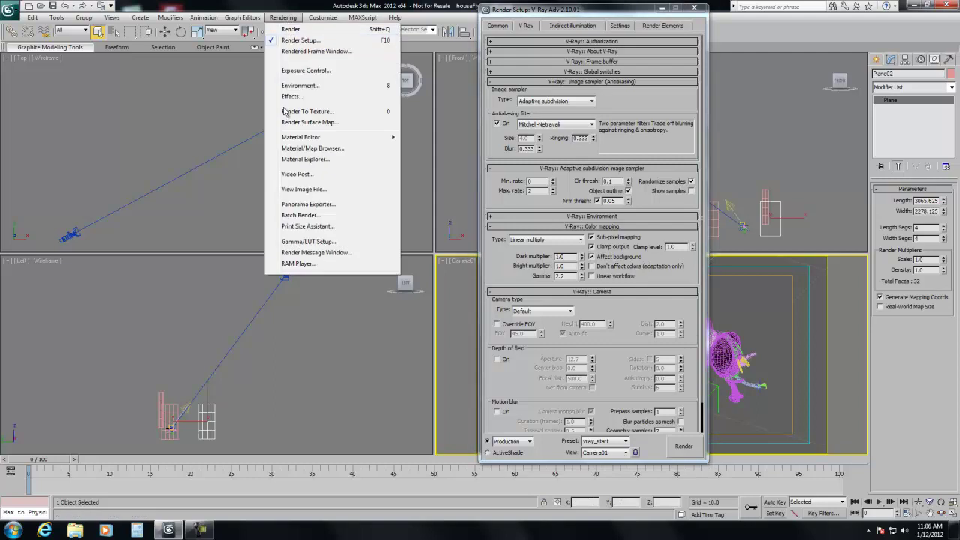
pyautogui.click(298, 241)
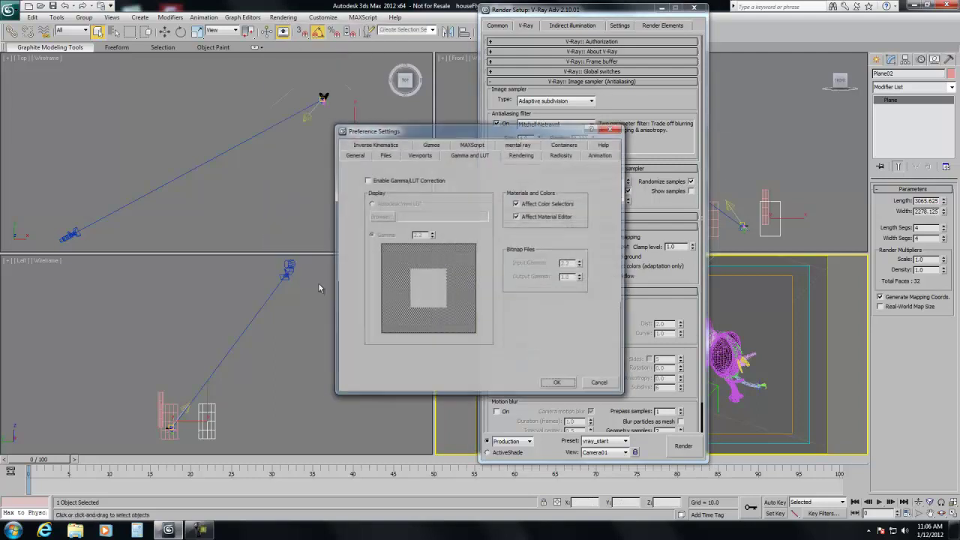
pyautogui.click(366, 180)
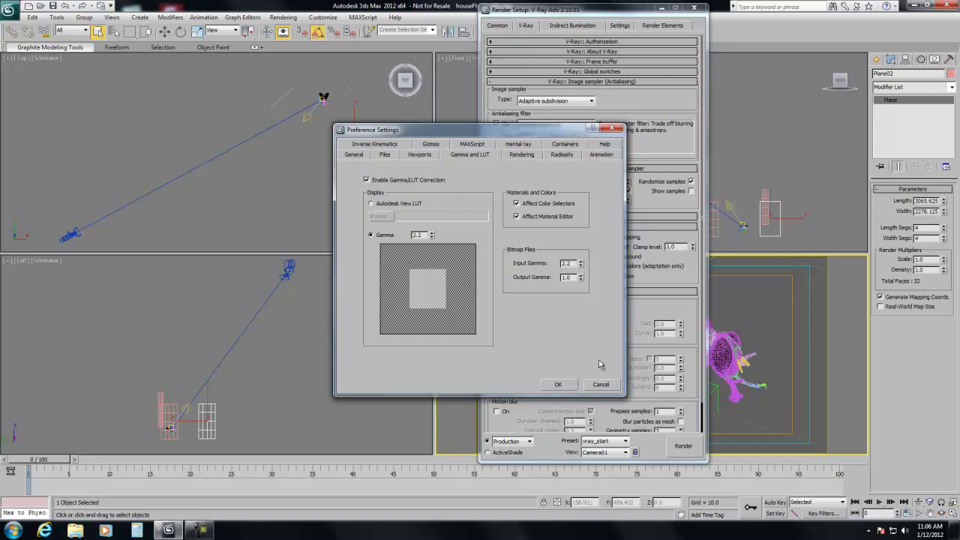
# Step: Confirm the gamma settings, close Render Setup, and browse scene materials in the Material Editor
pyautogui.click(559, 385)
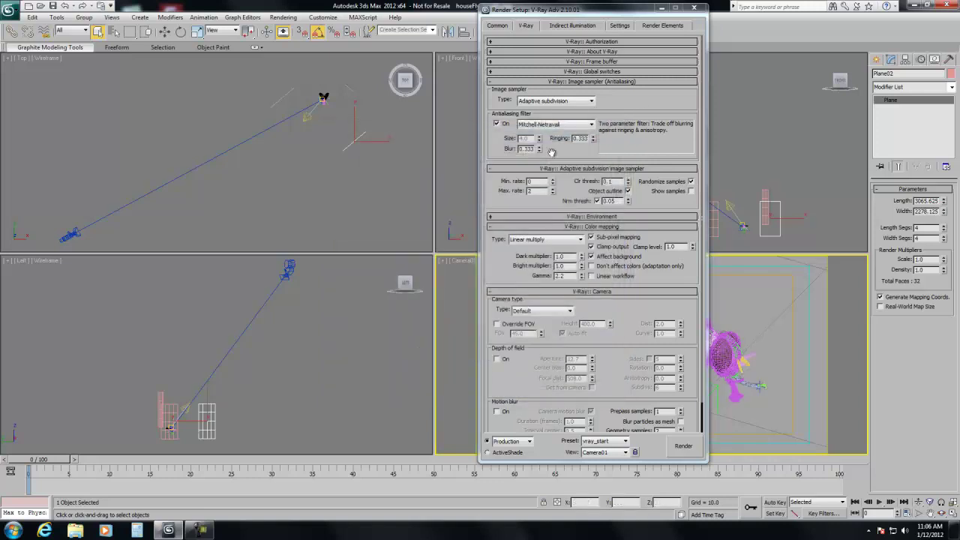
pyautogui.click(695, 9)
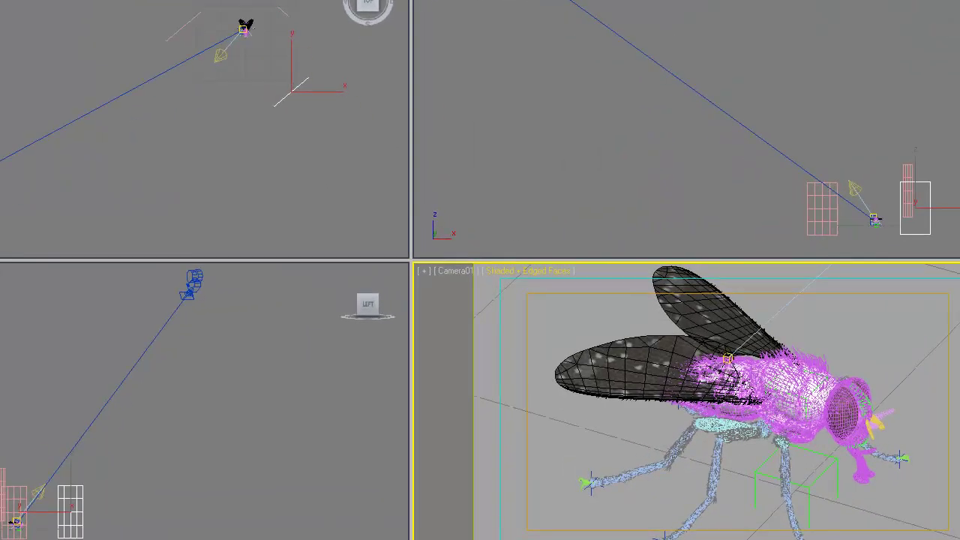
pyautogui.press('m')
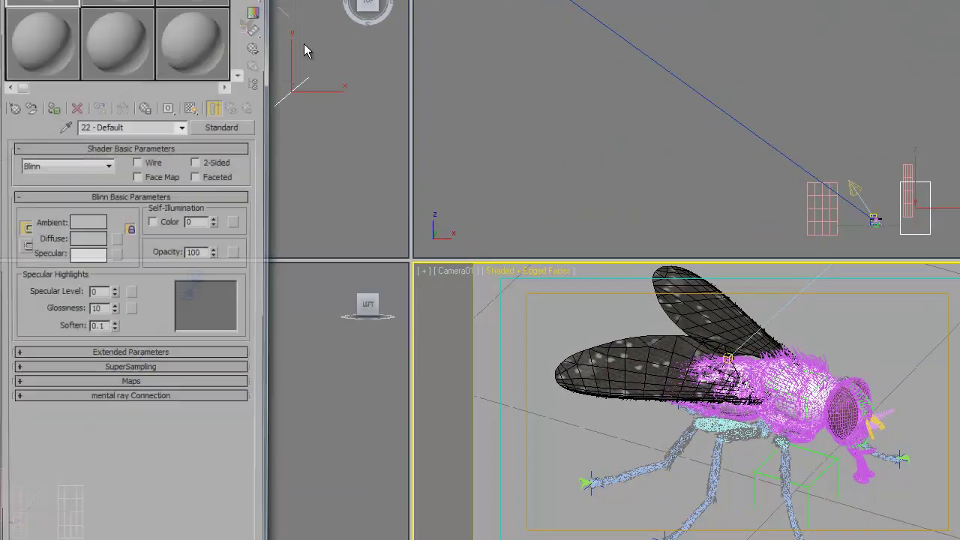
pyautogui.click(12, 107)
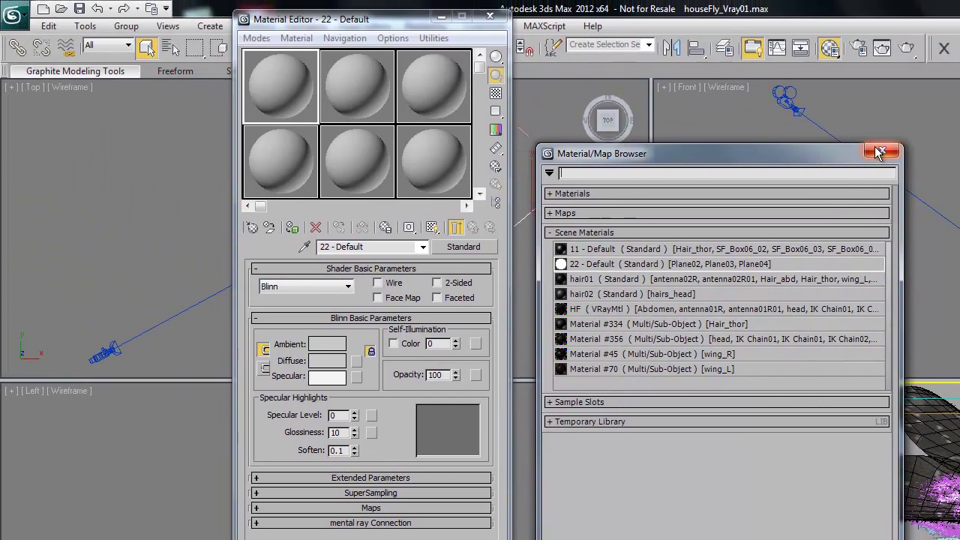
pyautogui.click(879, 152)
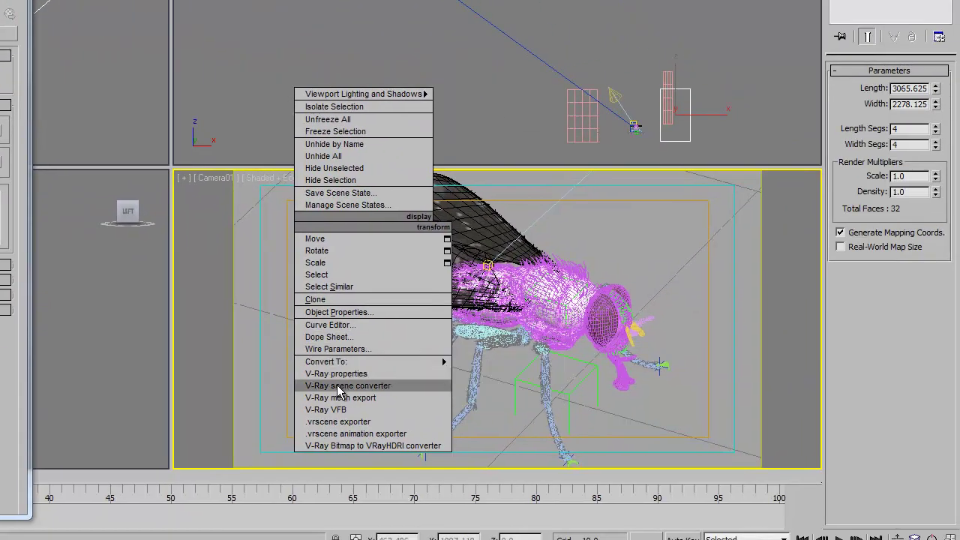
# Step: Run the V-Ray scene converter from the quad menu, turning Standard materials into VRayMtl
pyautogui.click(363, 385)
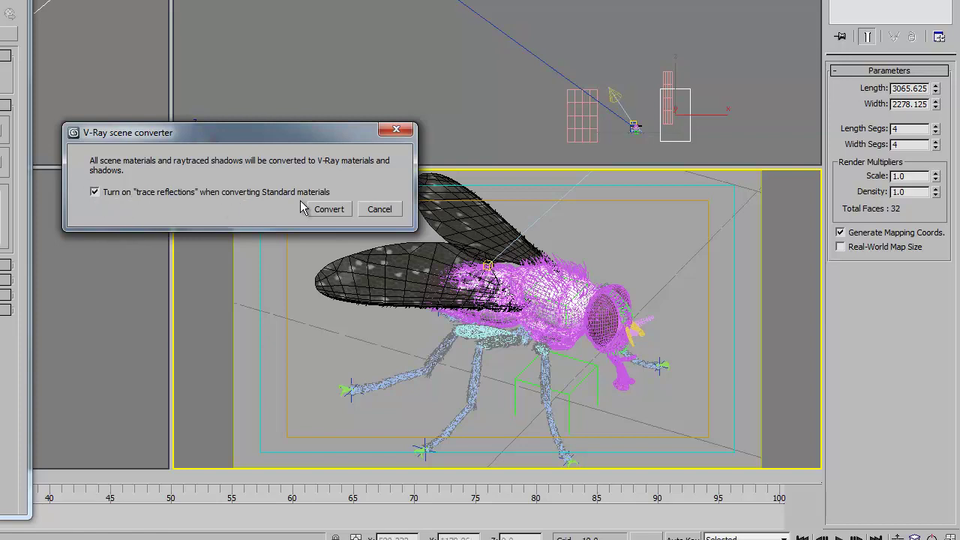
pyautogui.click(327, 212)
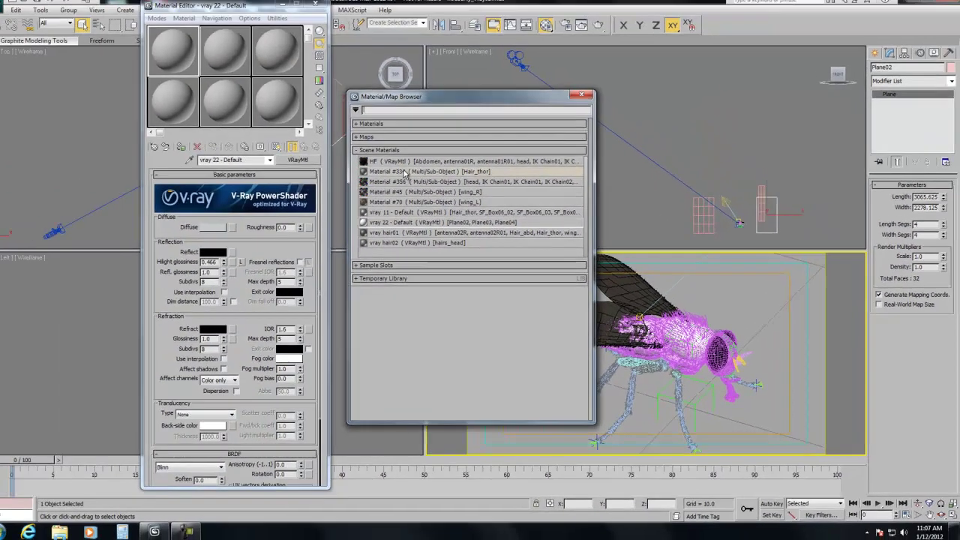
# Step: Inspect Material #334's vray hair01 sub-material against a checkered background, then close the Material Editor and browser
pyautogui.doubleClick(120, 50)
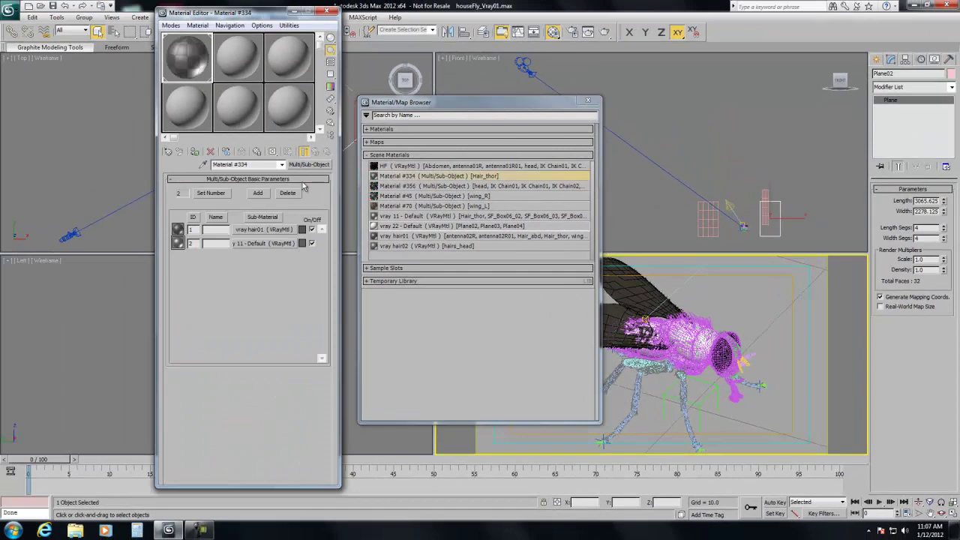
pyautogui.click(251, 231)
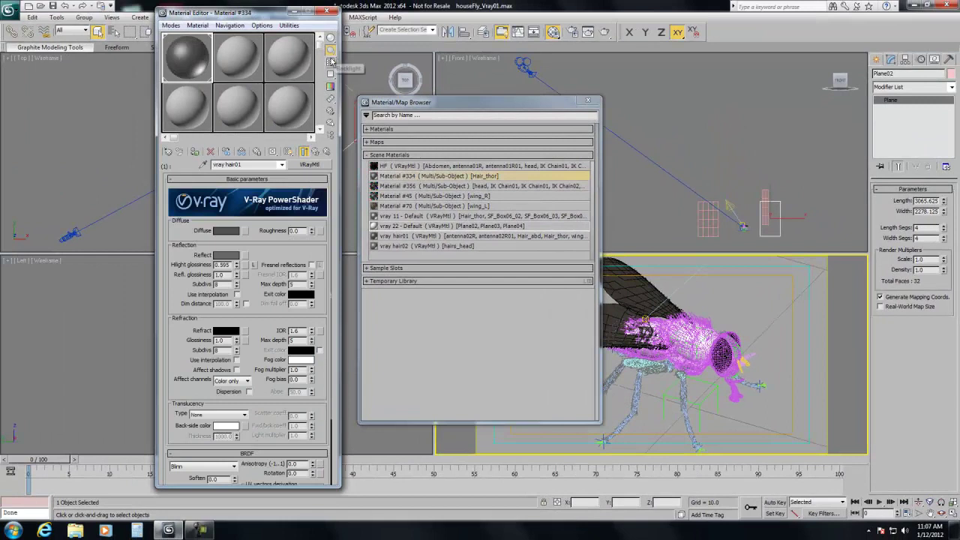
pyautogui.click(330, 62)
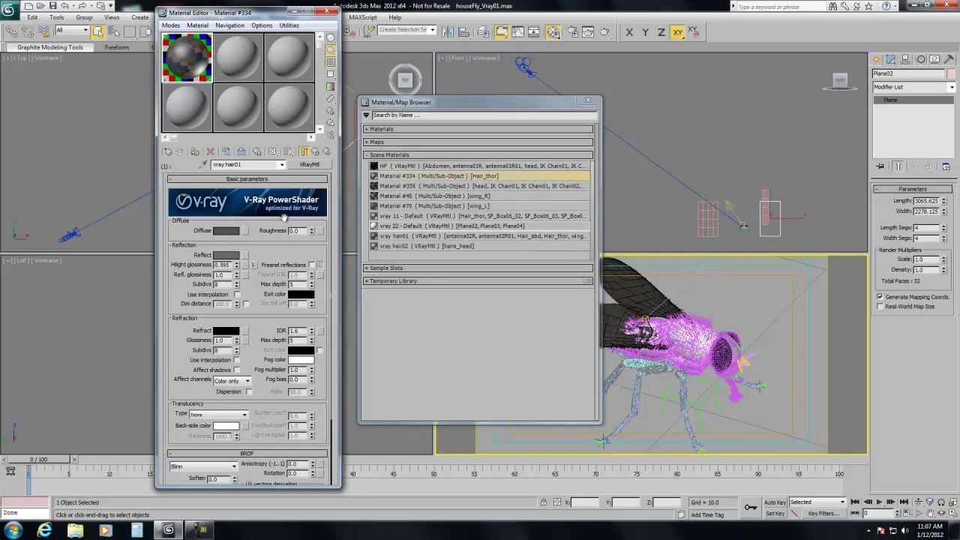
pyautogui.click(316, 153)
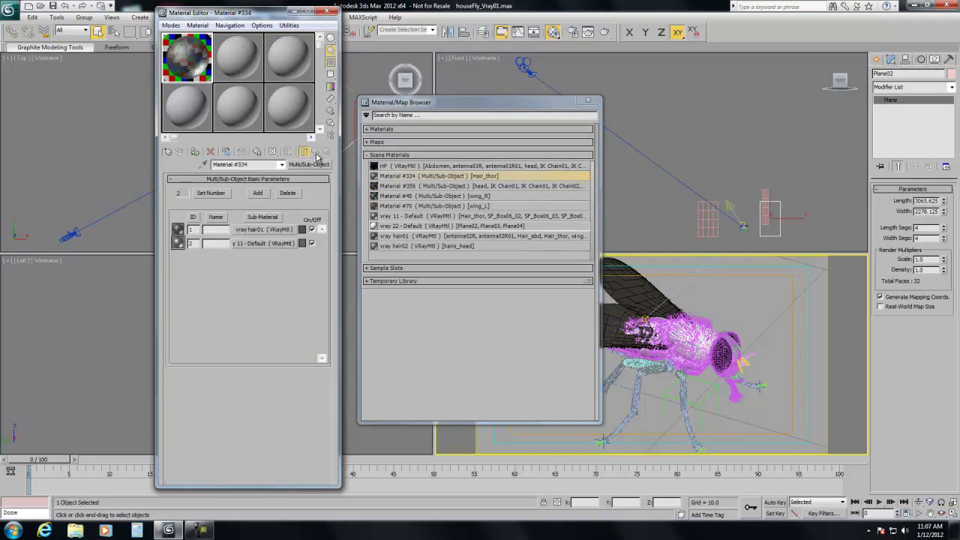
pyautogui.click(327, 12)
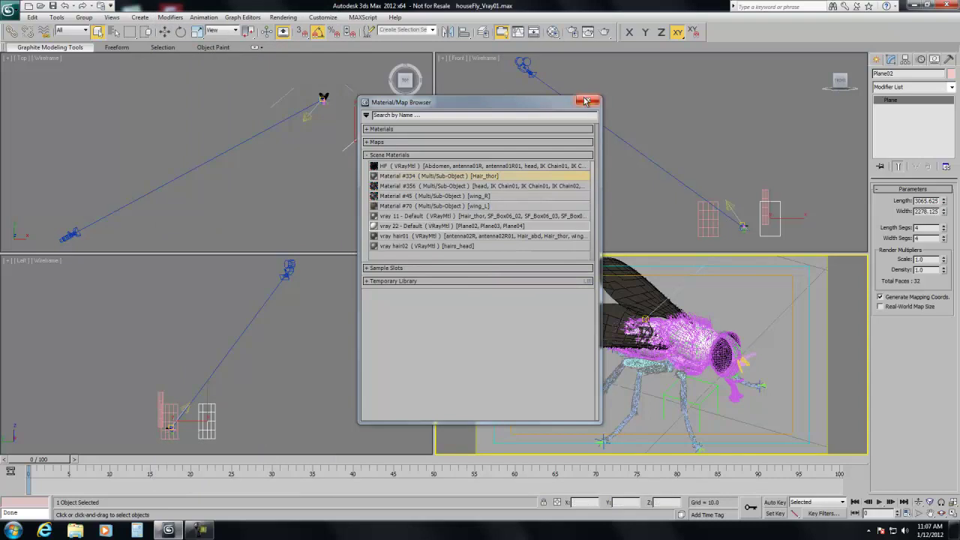
pyautogui.click(587, 102)
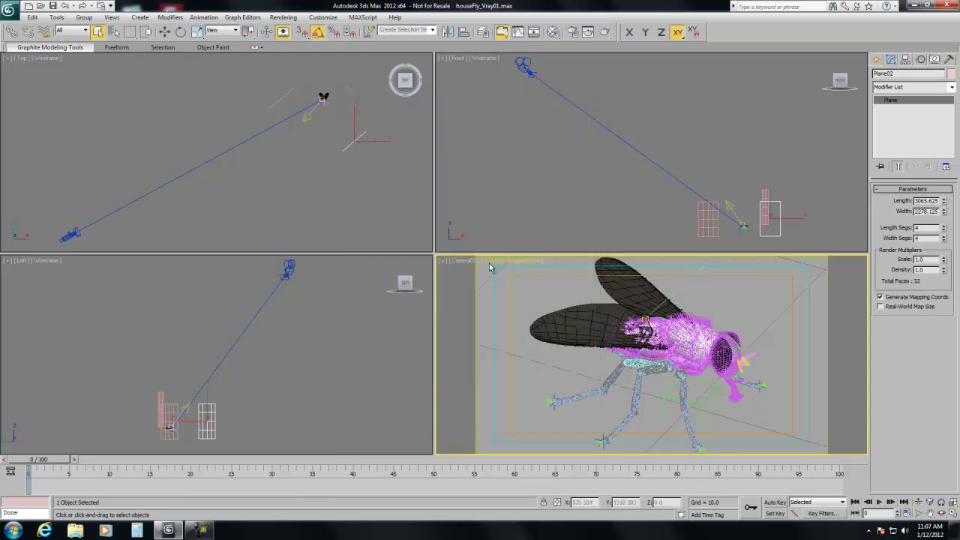
# Step: Create a VRayPhysicalCamera in the Top viewport aimed at the fly
pyautogui.click(879, 62)
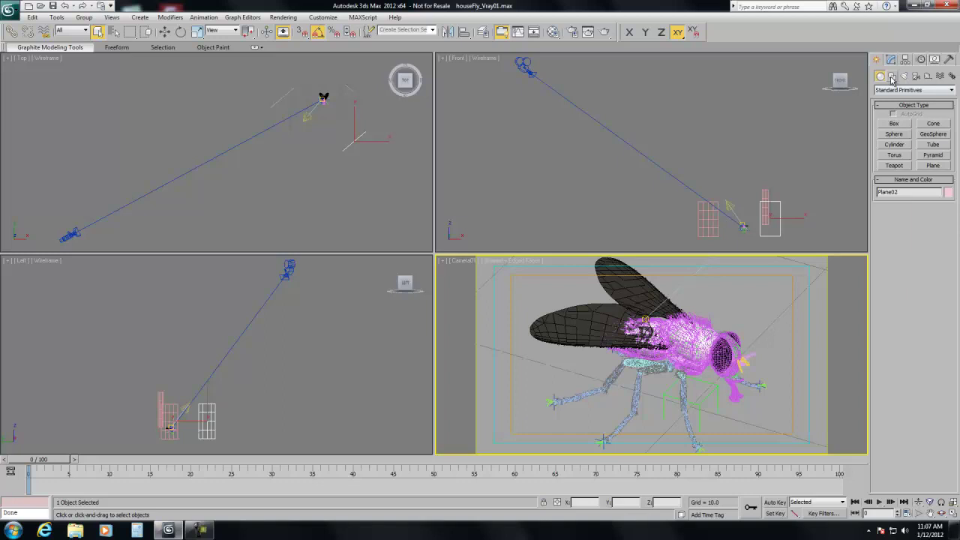
pyautogui.click(916, 76)
pyautogui.click(887, 90)
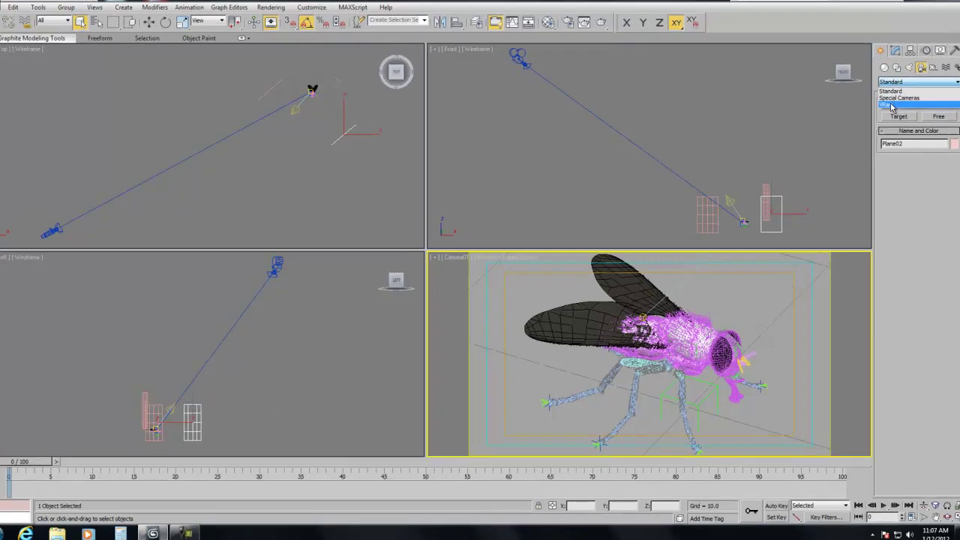
pyautogui.click(900, 107)
pyautogui.click(894, 123)
pyautogui.moveTo(45, 125); pyautogui.dragTo(122, 54)
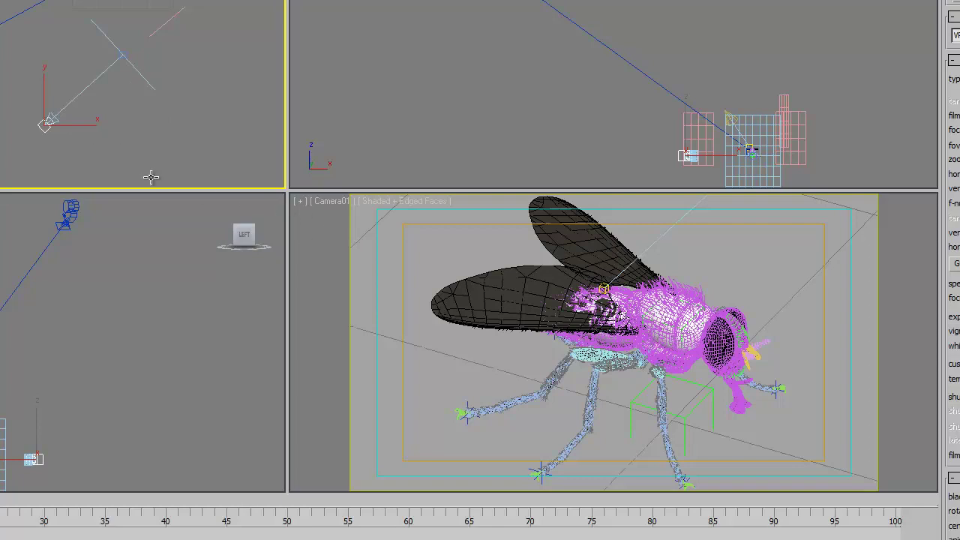
pyautogui.rightClick(375, 248)
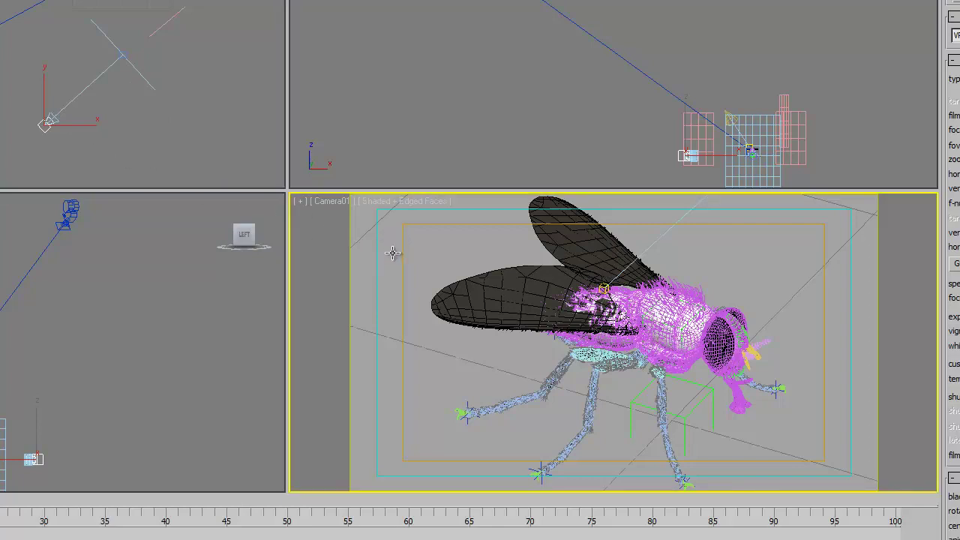
# Step: Set the lower-right view to Perspective, toggle grids, then view through the new camera
pyautogui.rightClick(390, 251)
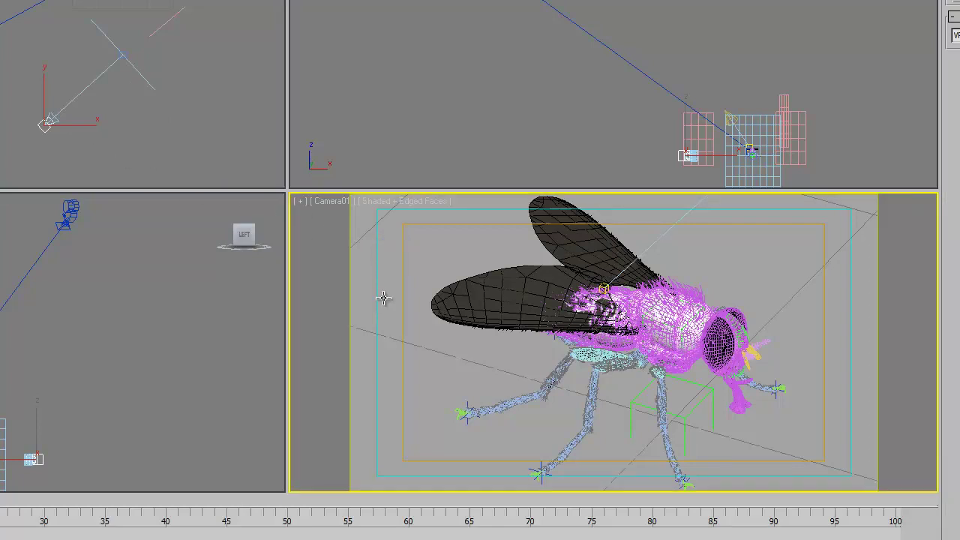
pyautogui.press('p')
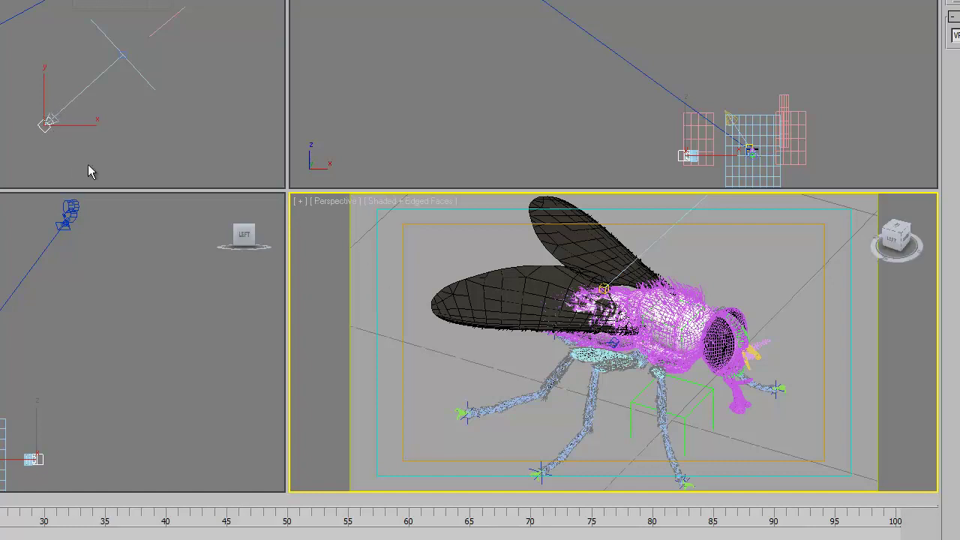
pyautogui.press('g')
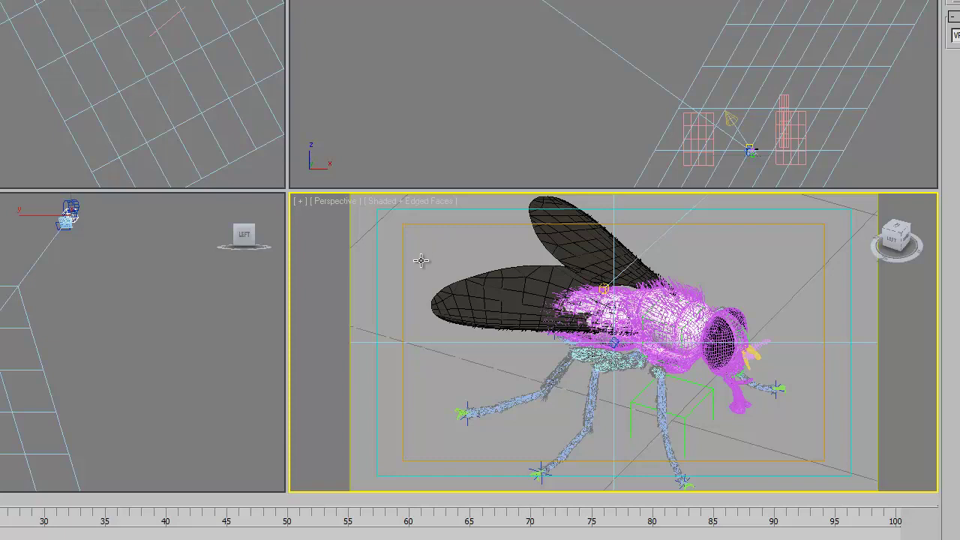
pyautogui.press('c')
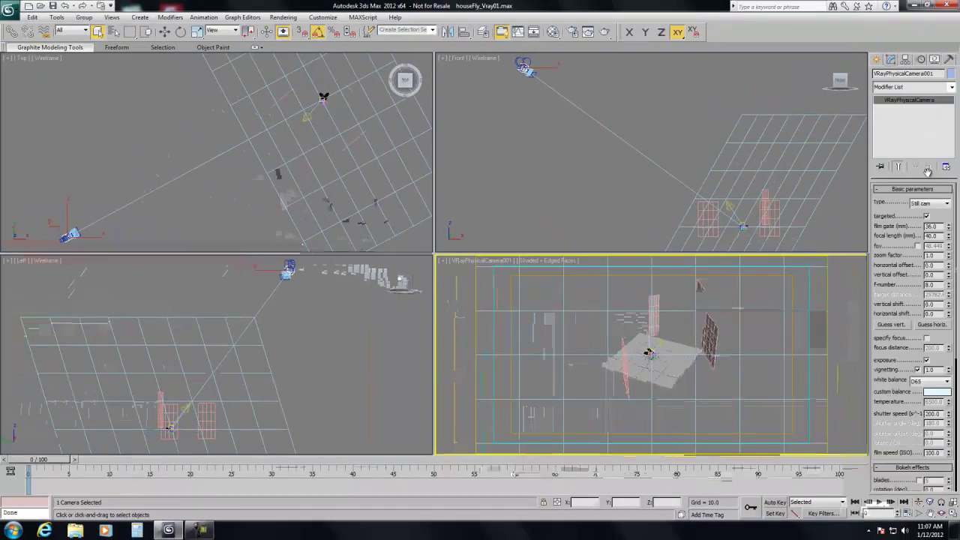
# Step: Lengthen the VRay camera focal length to 628.95 mm, disable vignetting and set Neutral white balance
pyautogui.moveTo(950, 238); pyautogui.dragTo(931, 161)
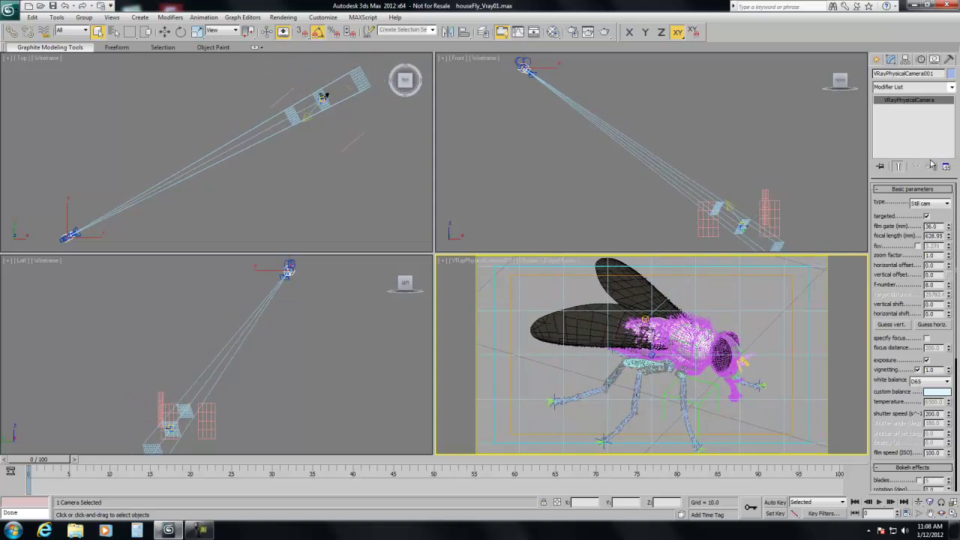
pyautogui.click(917, 369)
pyautogui.click(929, 381)
pyautogui.click(917, 397)
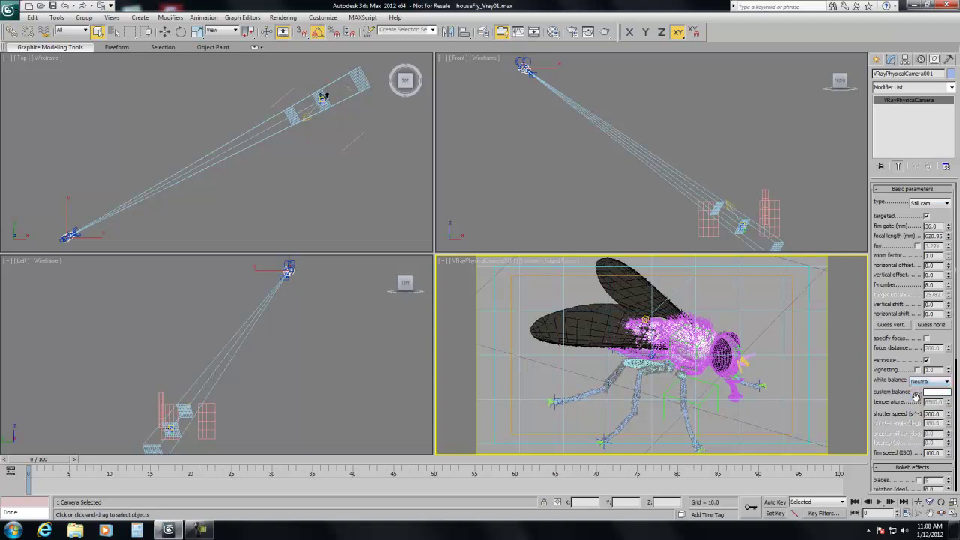
pyautogui.click(876, 60)
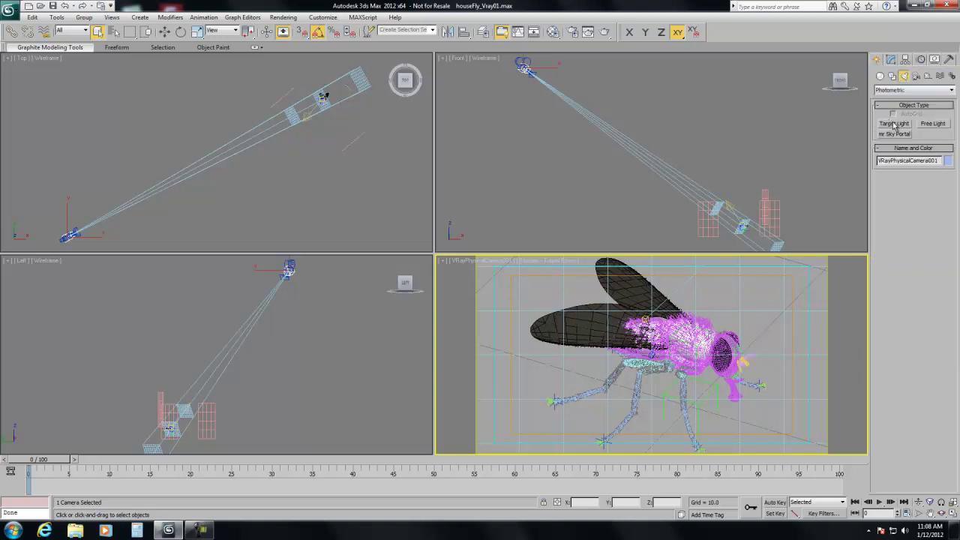
# Step: Draw a VRayLight plane light in the Top view
pyautogui.click(898, 91)
pyautogui.click(895, 116)
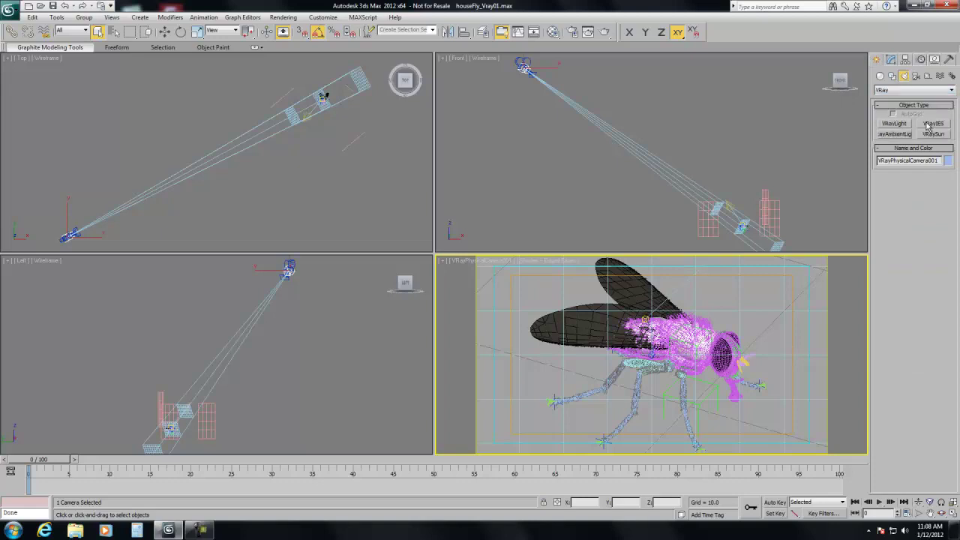
pyautogui.click(896, 123)
pyautogui.moveTo(270, 157); pyautogui.dragTo(294, 182)
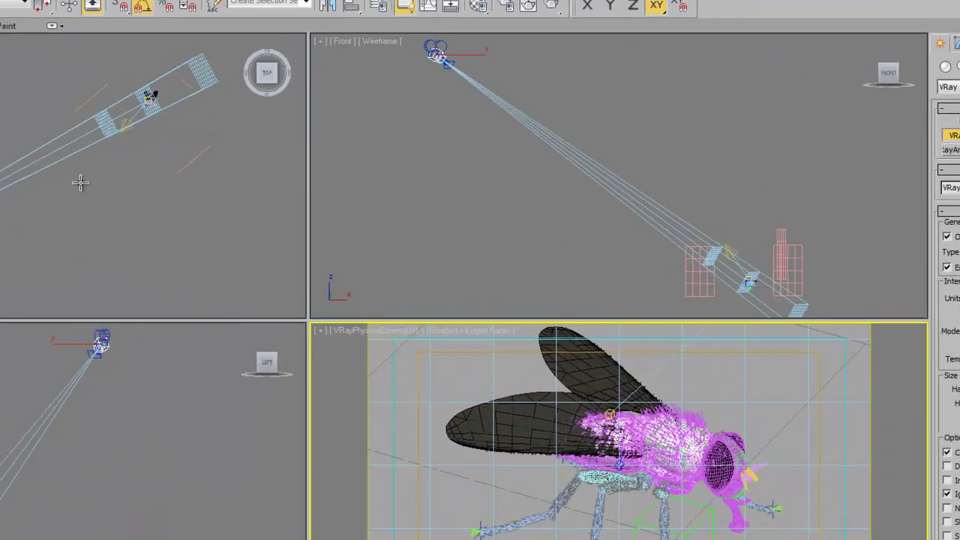
pyautogui.moveTo(78, 223); pyautogui.dragTo(92, 237)
# Step: Align the plane light to Spot01 in X, Y and Z orientation, then activate the camera view
pyautogui.click(336, 6)
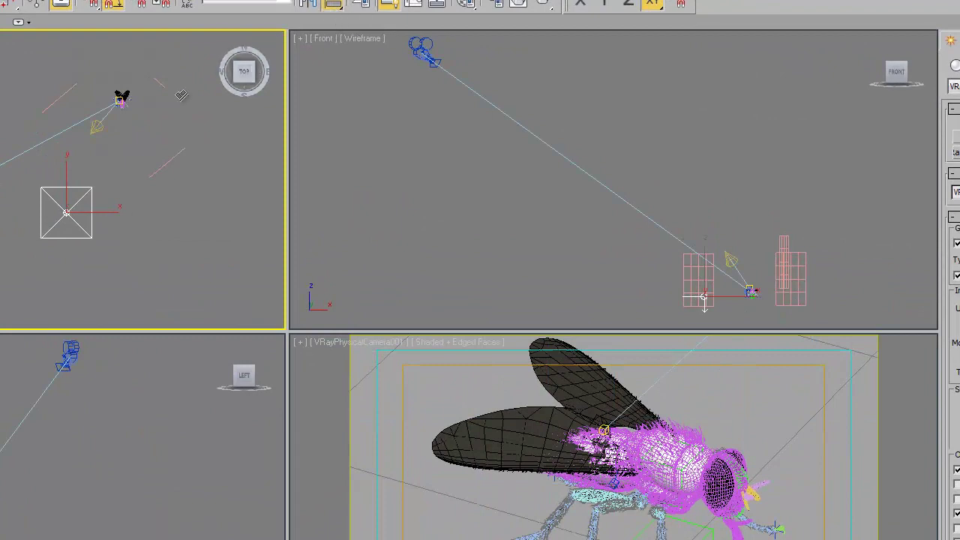
pyautogui.click(96, 129)
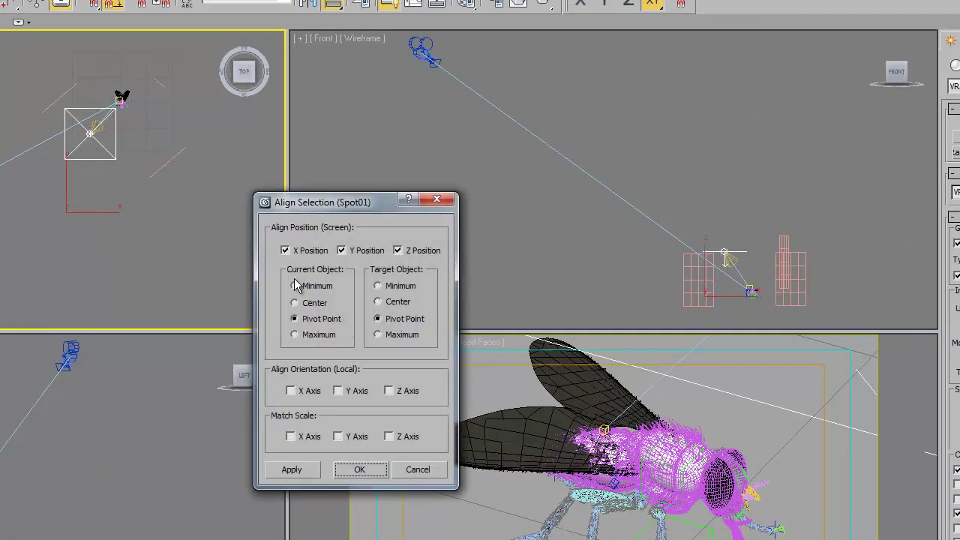
pyautogui.click(292, 390)
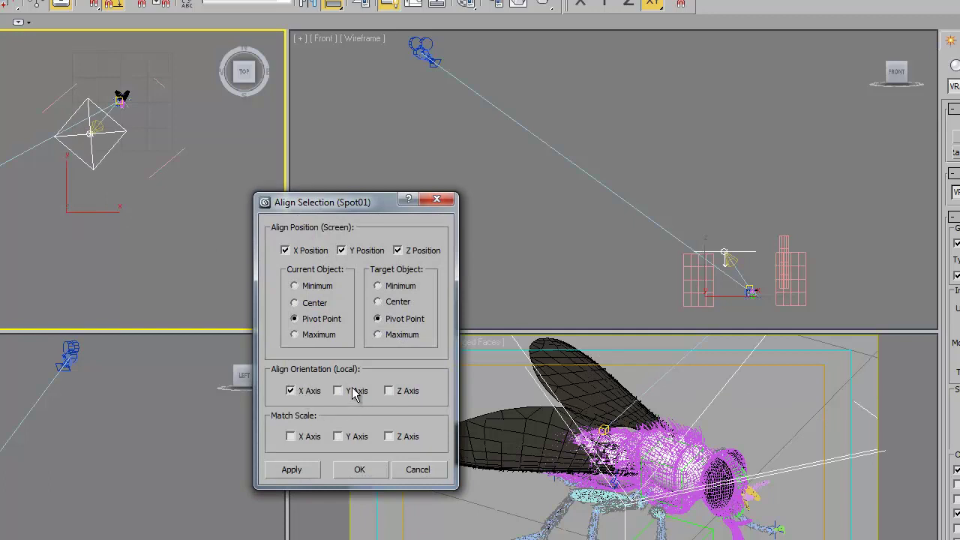
pyautogui.click(352, 391)
pyautogui.click(405, 391)
pyautogui.click(360, 468)
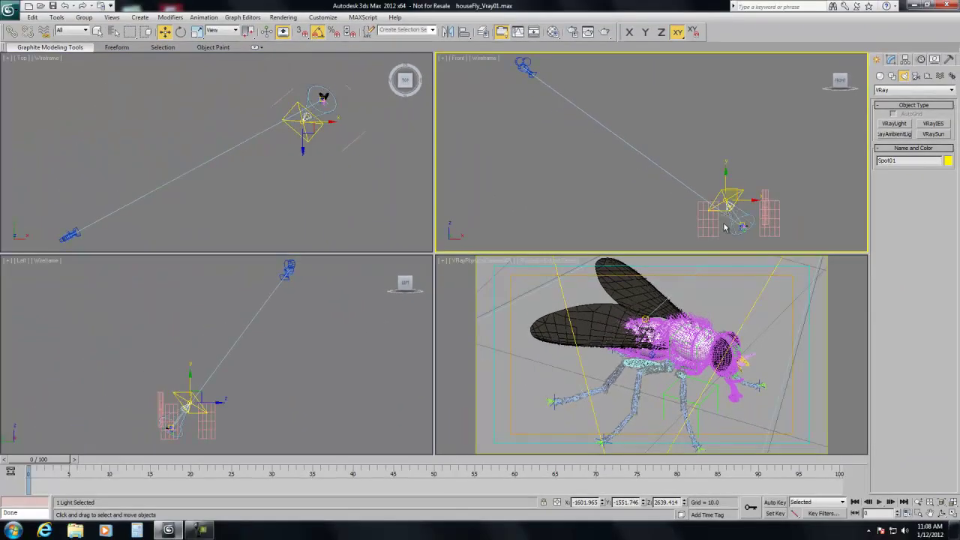
pyautogui.click(523, 66)
pyautogui.click(515, 158)
pyautogui.click(514, 331)
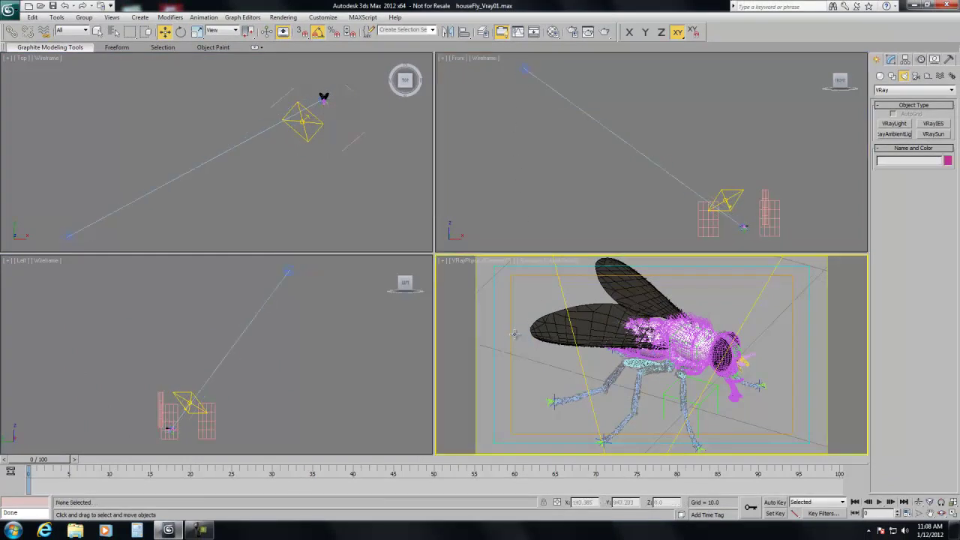
# Step: Open fly_original01_vrayall.jpg with Rendering > View Image File and move its window up-left
pyautogui.click(283, 18)
pyautogui.click(297, 189)
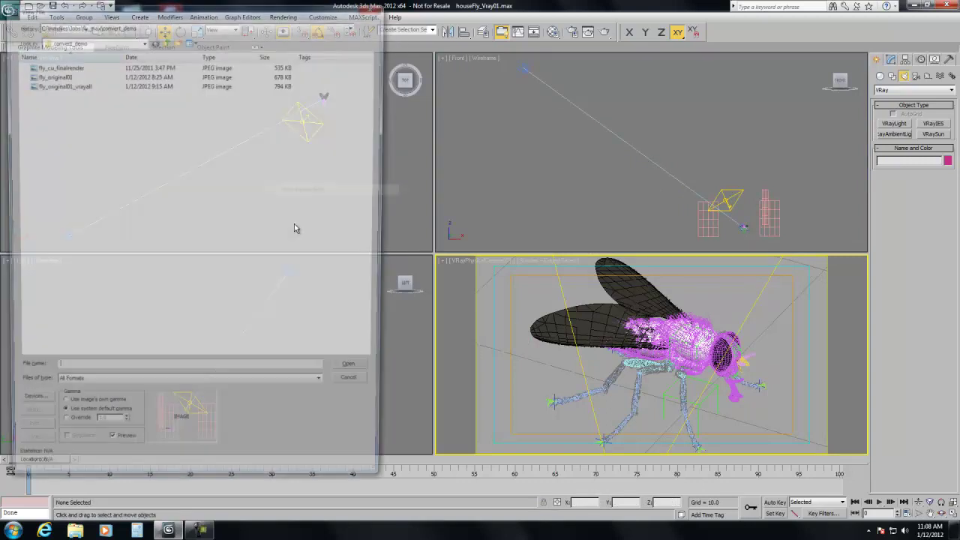
pyautogui.click(58, 66)
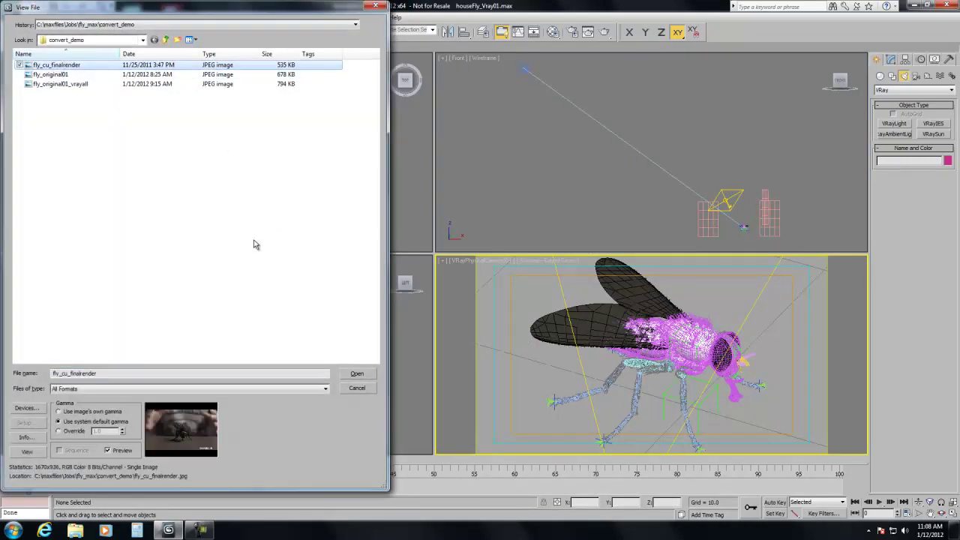
pyautogui.click(51, 74)
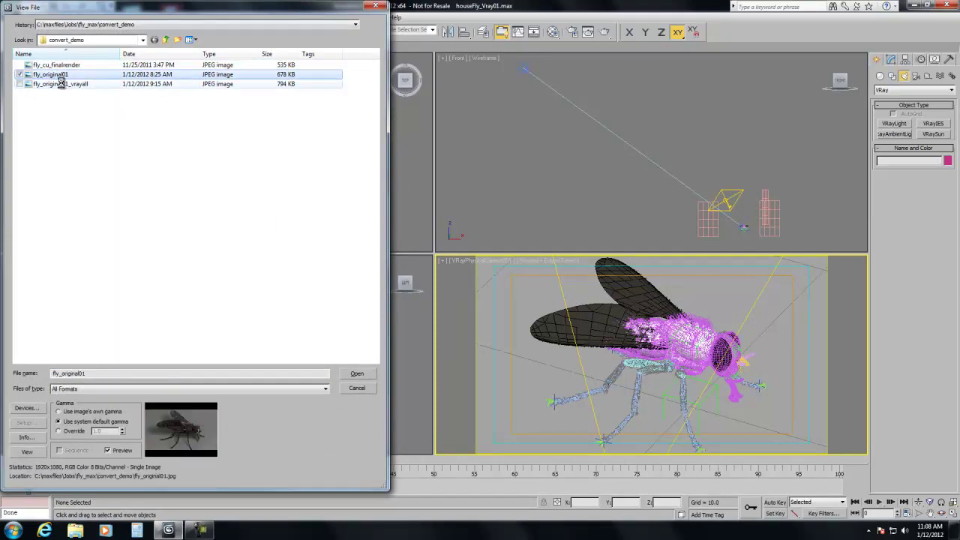
pyautogui.click(60, 83)
pyautogui.click(335, 465)
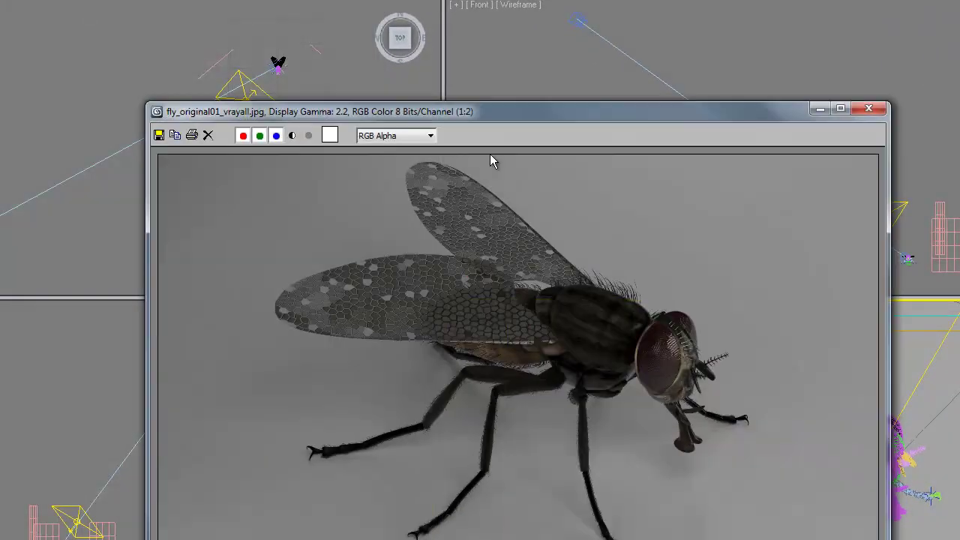
pyautogui.moveTo(484, 114); pyautogui.dragTo(446, 47)
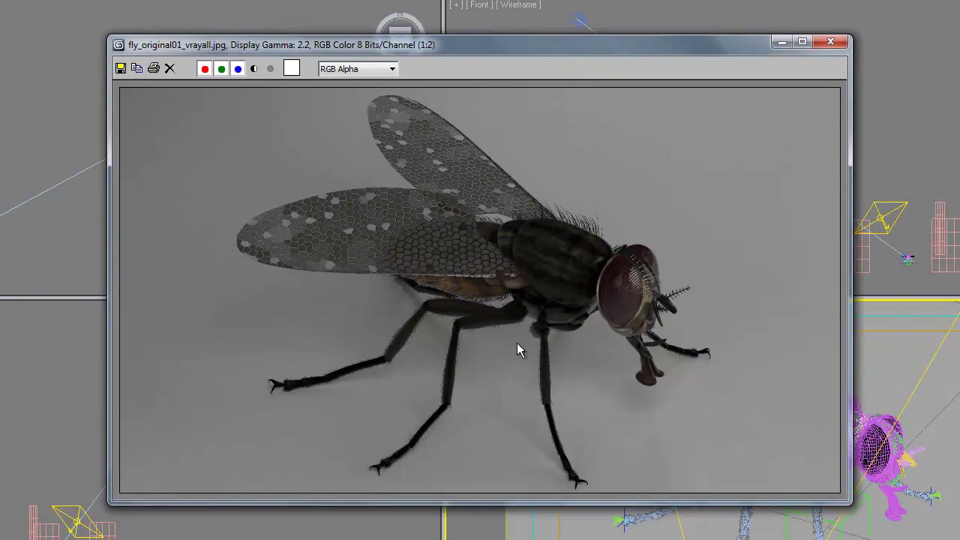